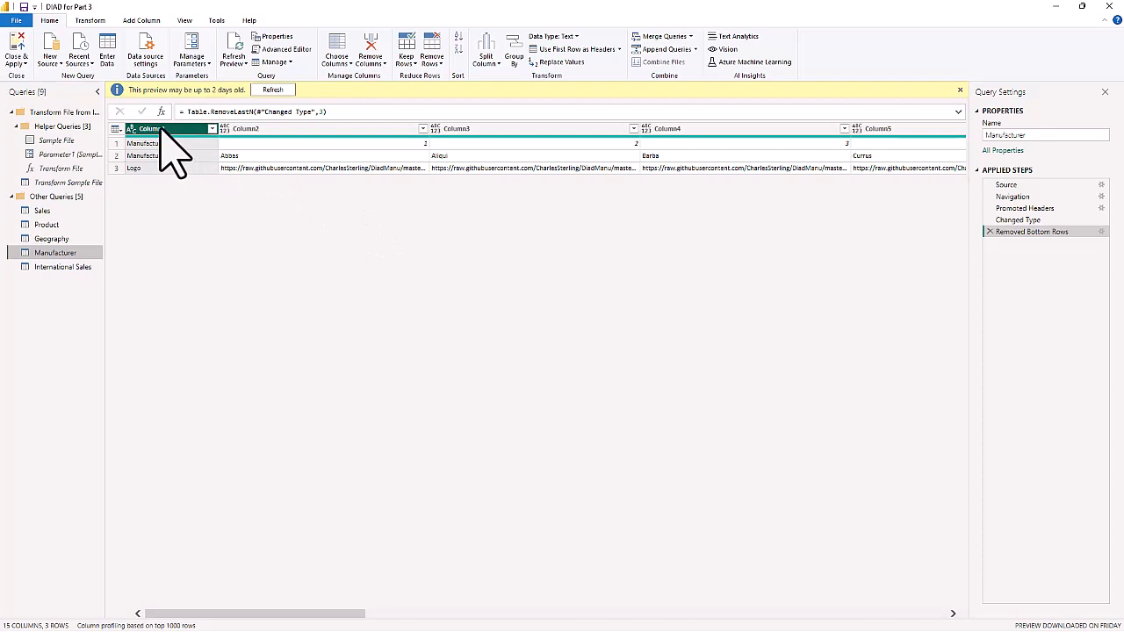
Transpose the Manufacturer table and use its first row as headers
{"action": "left_click", "coordinate": [93, 21]}
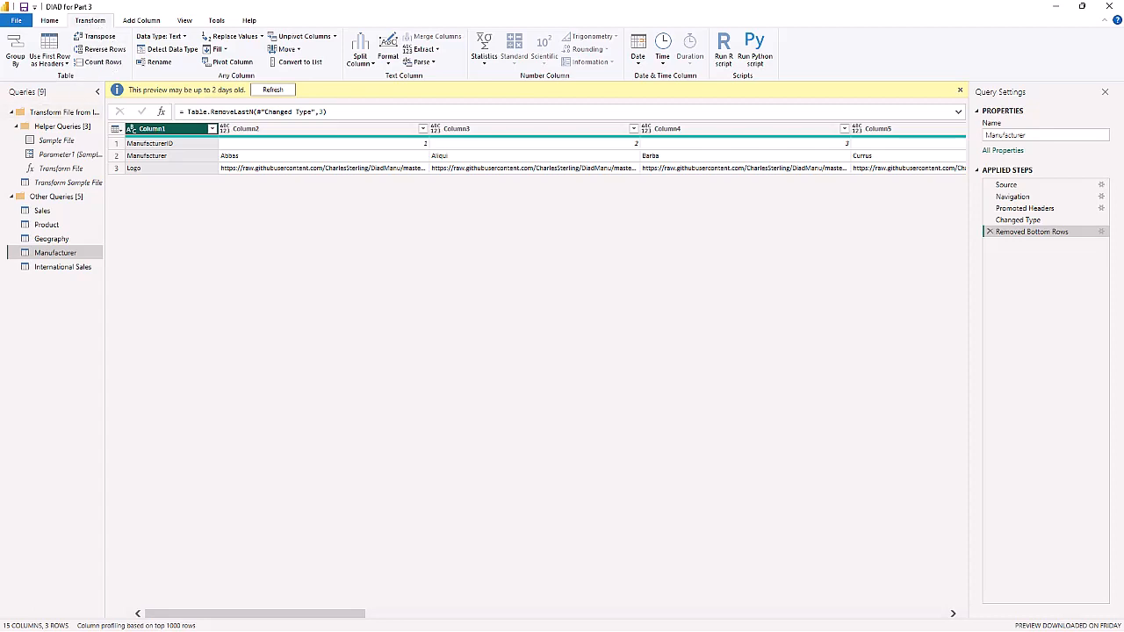
{"action": "left_click", "coordinate": [94, 37]}
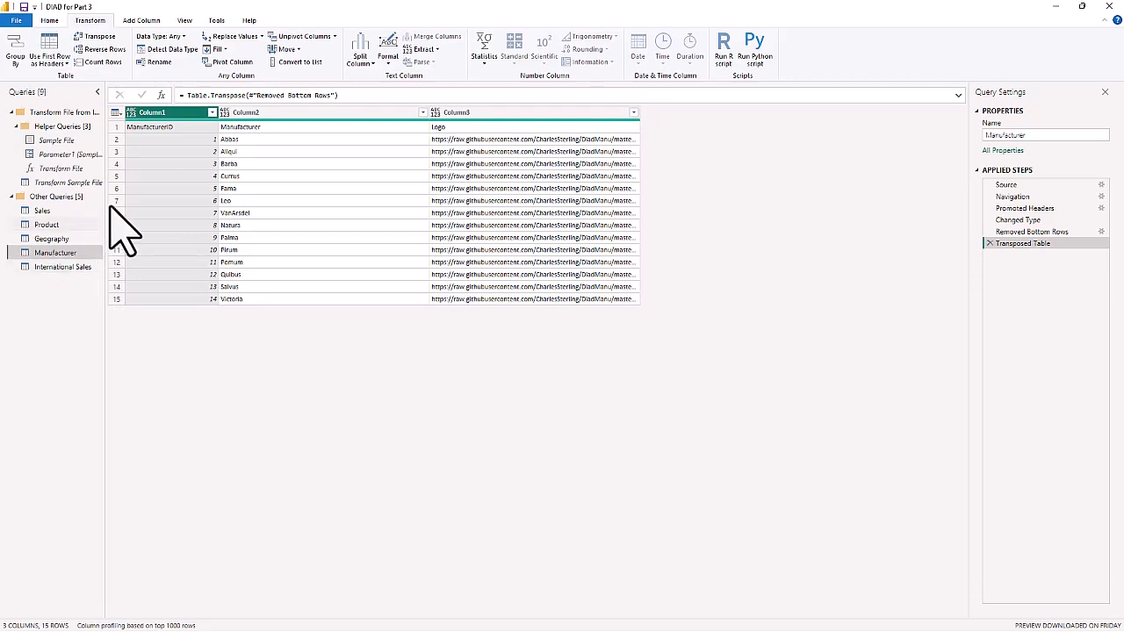
{"action": "left_click", "coordinate": [66, 62]}
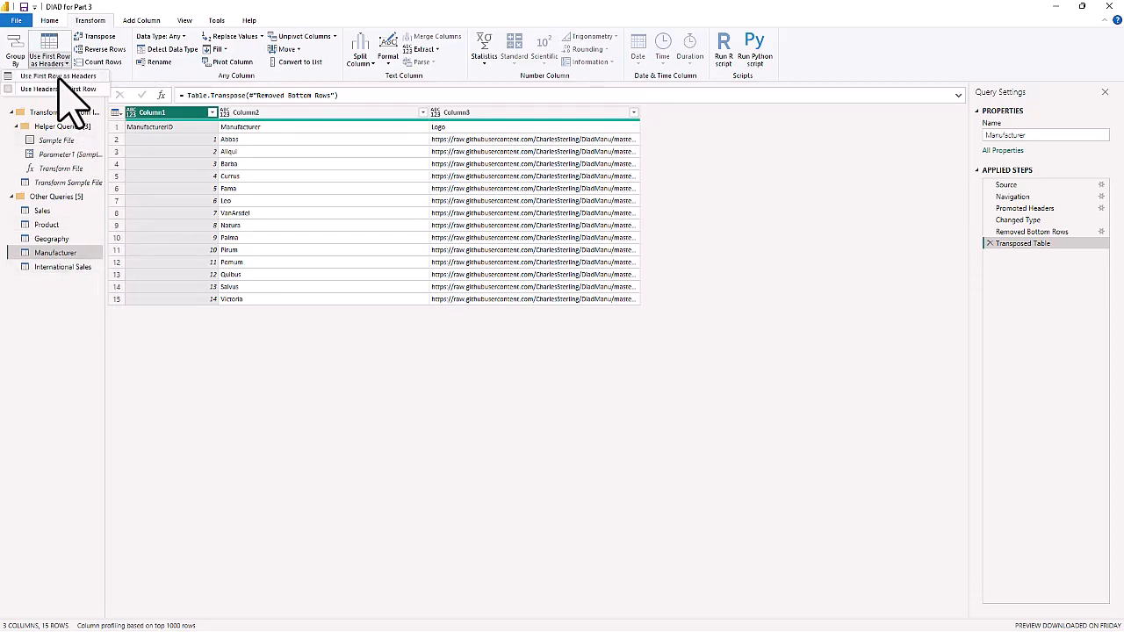
{"action": "left_click", "coordinate": [59, 78]}
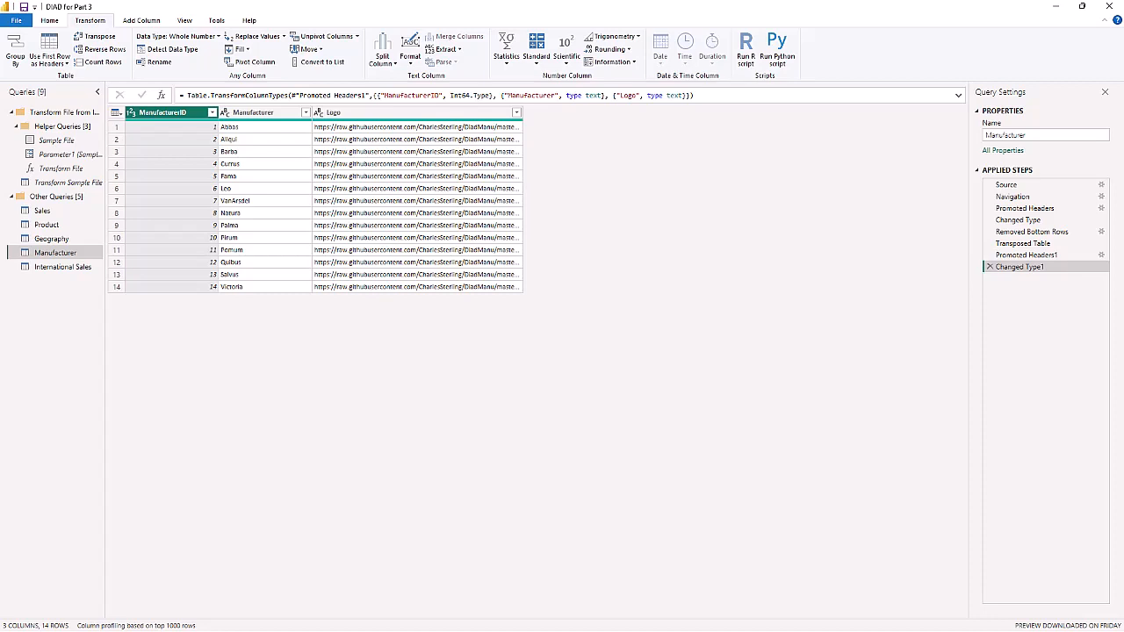
Append the International Sales table to the Sales query as a two-table append
{"action": "left_click", "coordinate": [46, 211]}
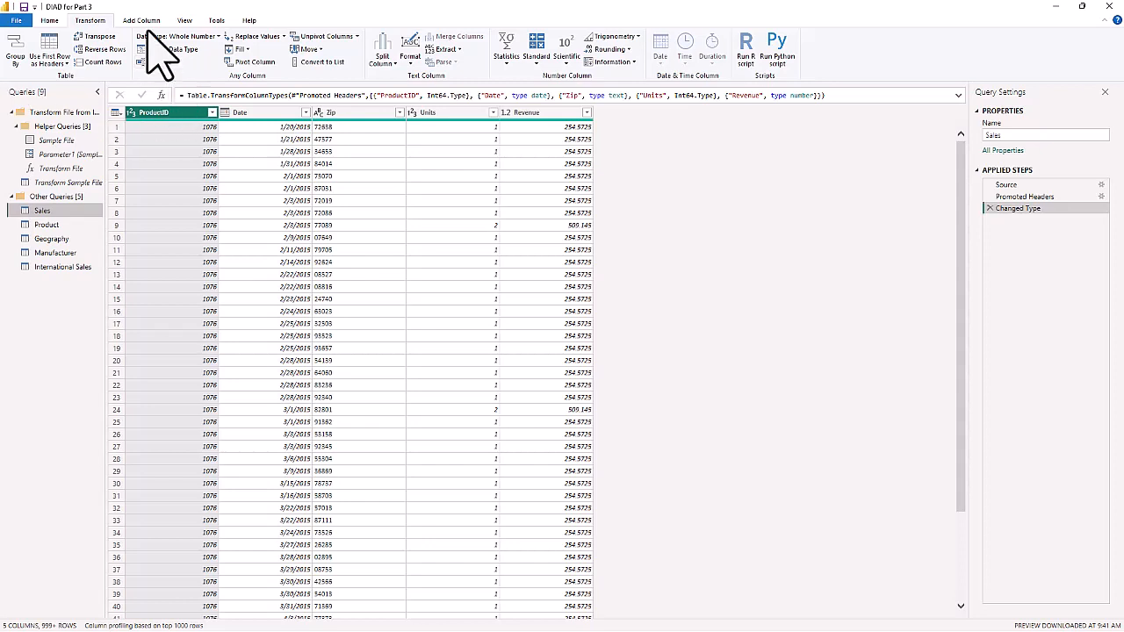
{"action": "left_click", "coordinate": [49, 20]}
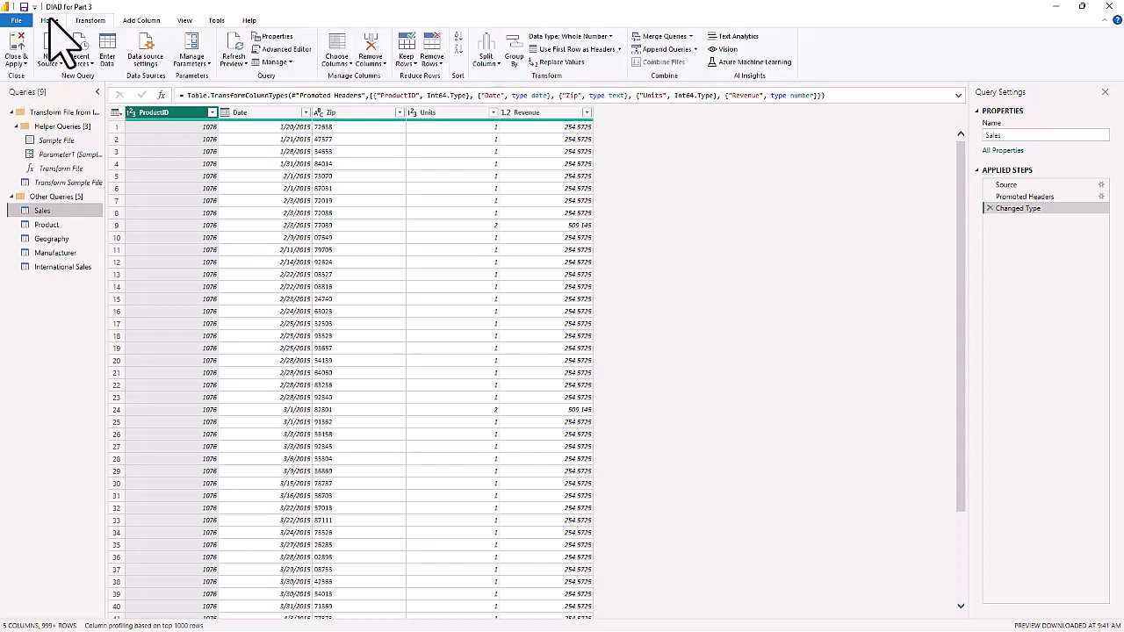
{"action": "left_click", "coordinate": [695, 49]}
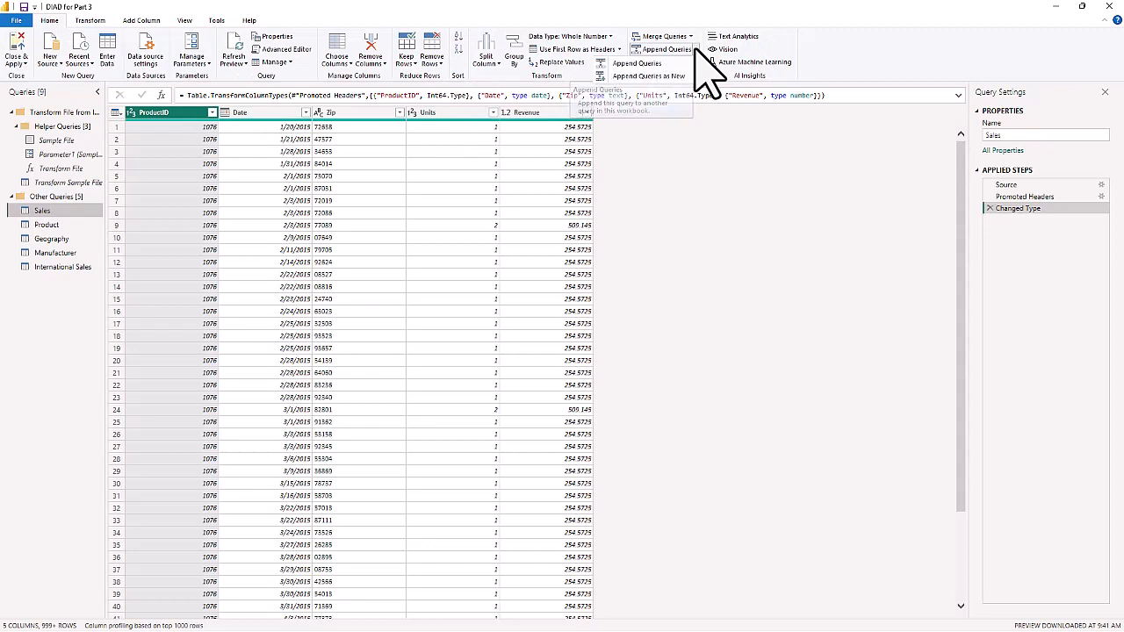
{"action": "left_click", "coordinate": [626, 65]}
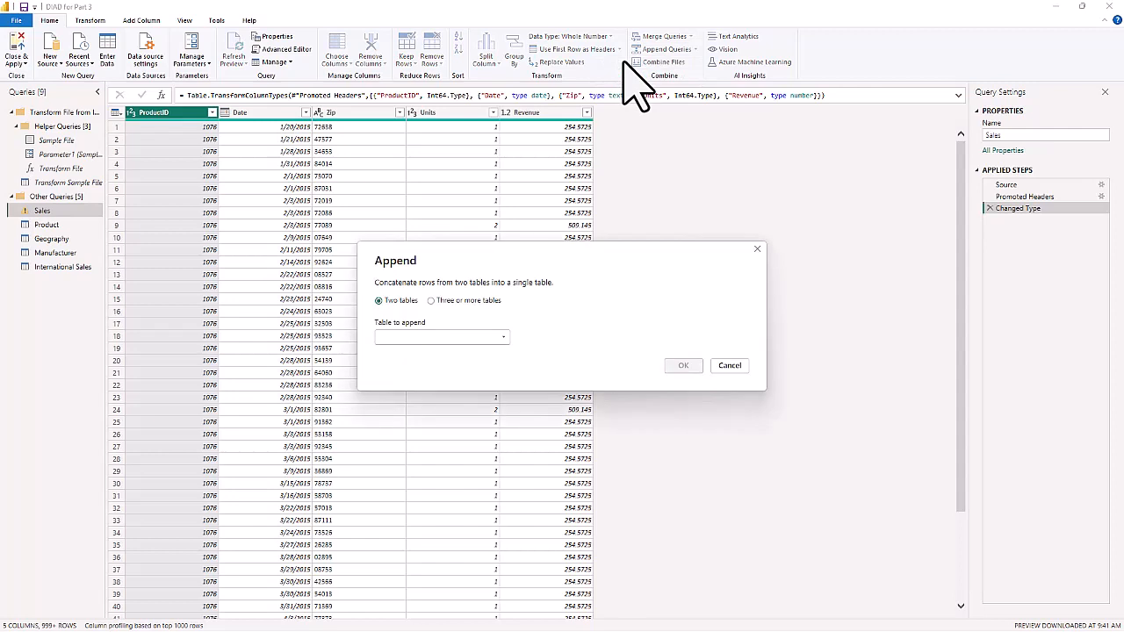
{"action": "left_click", "coordinate": [500, 336]}
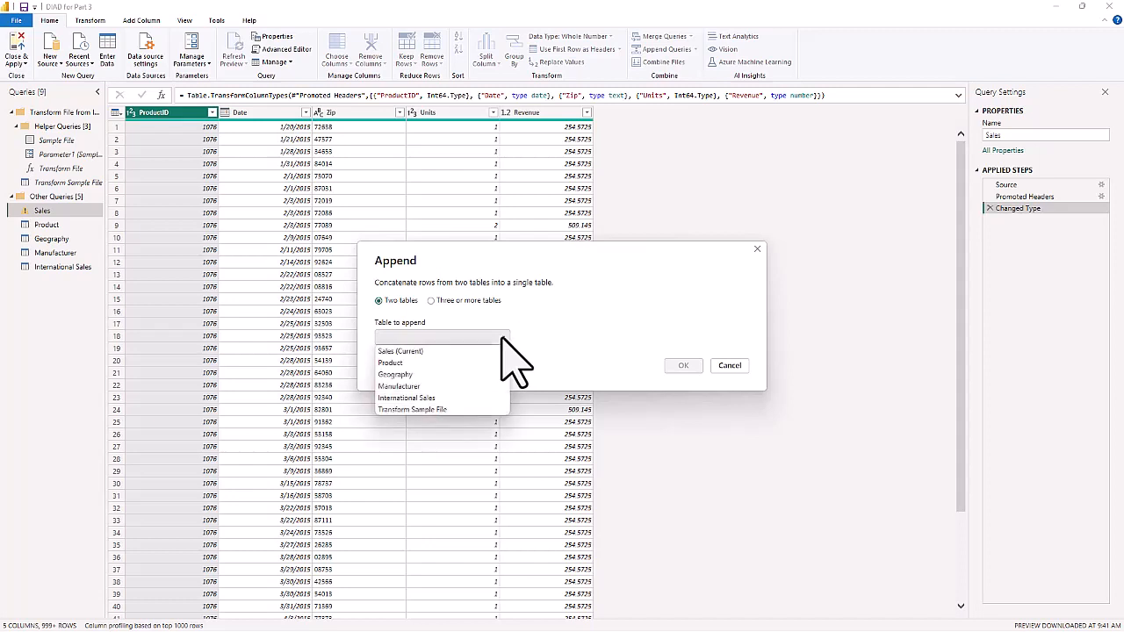
{"action": "left_click", "coordinate": [420, 398]}
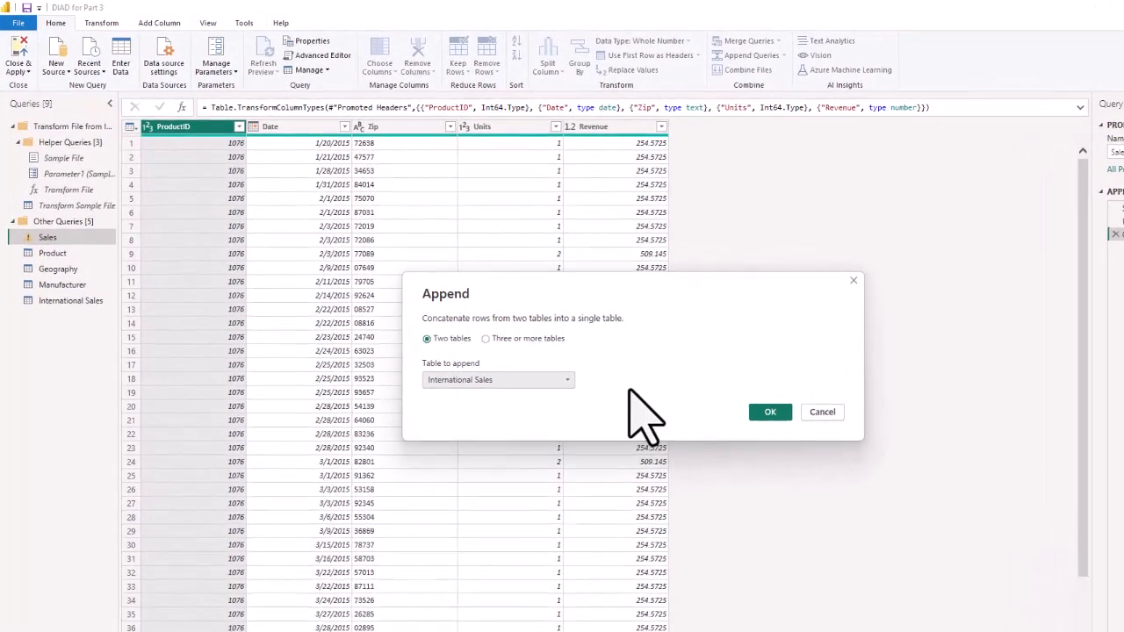
{"action": "left_click", "coordinate": [771, 412]}
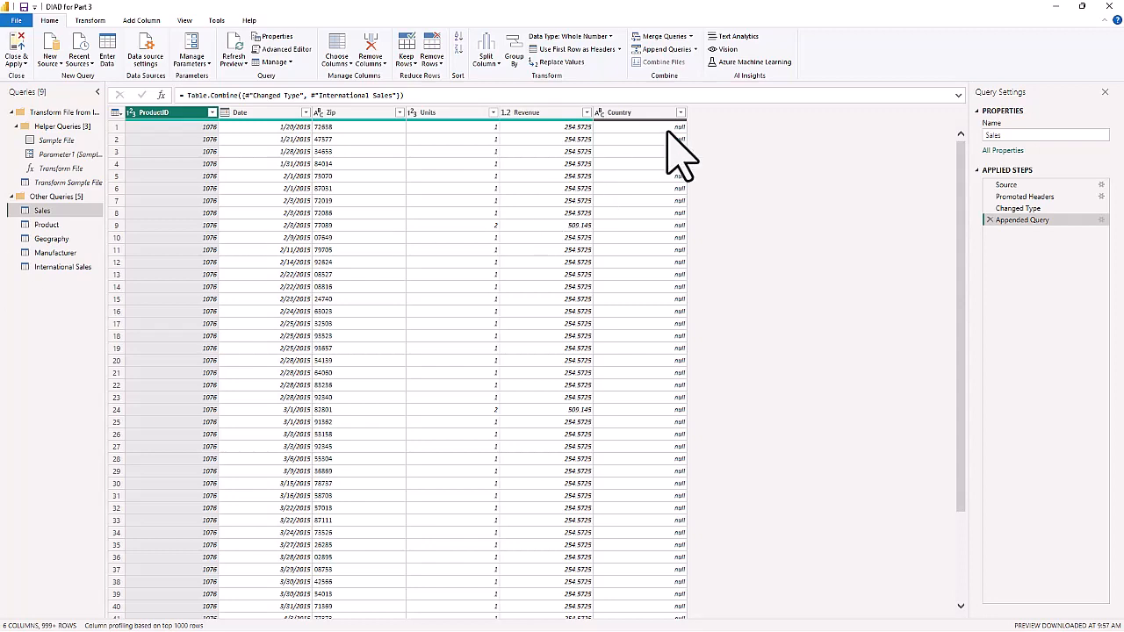
Start a conditional column in the Sales query and name it CountryName
{"action": "left_click", "coordinate": [646, 112]}
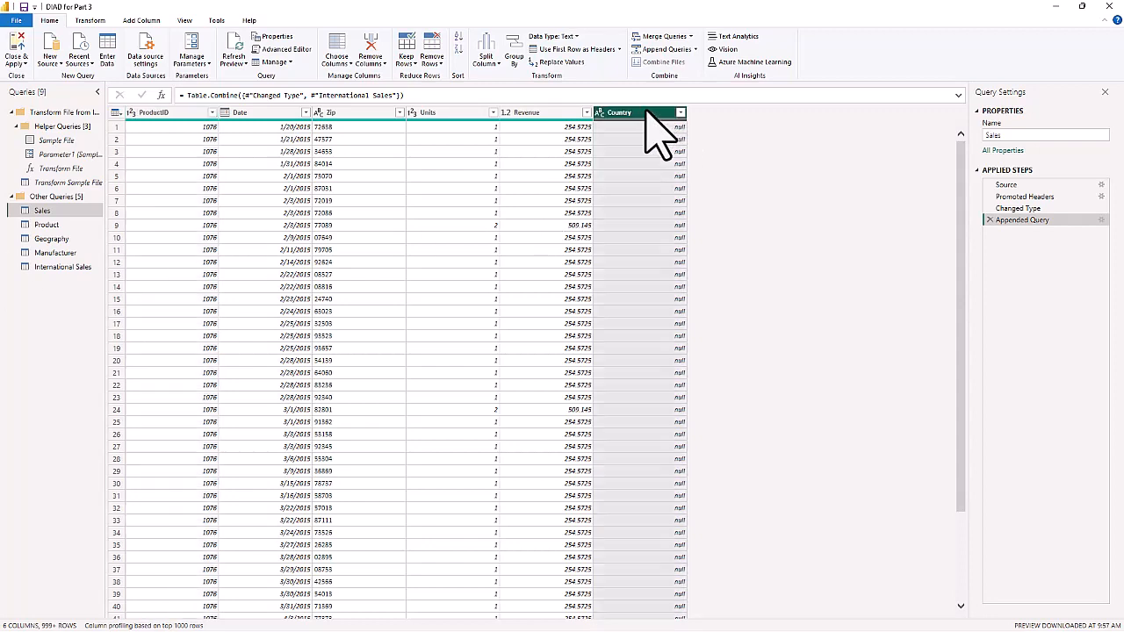
{"action": "left_click", "coordinate": [142, 20]}
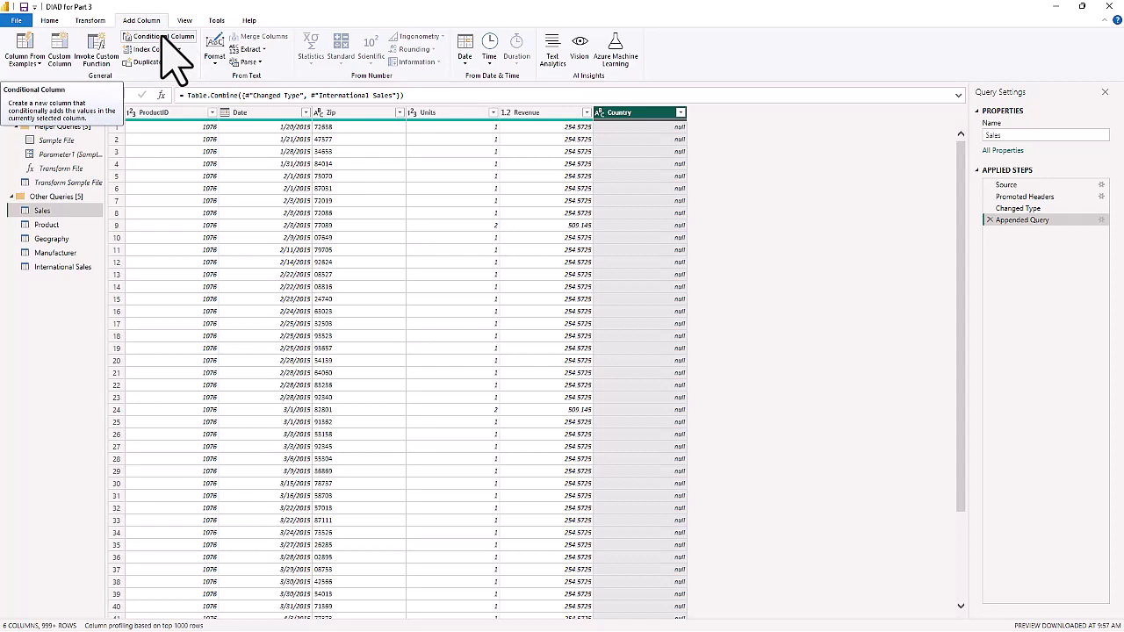
{"action": "left_click", "coordinate": [162, 39]}
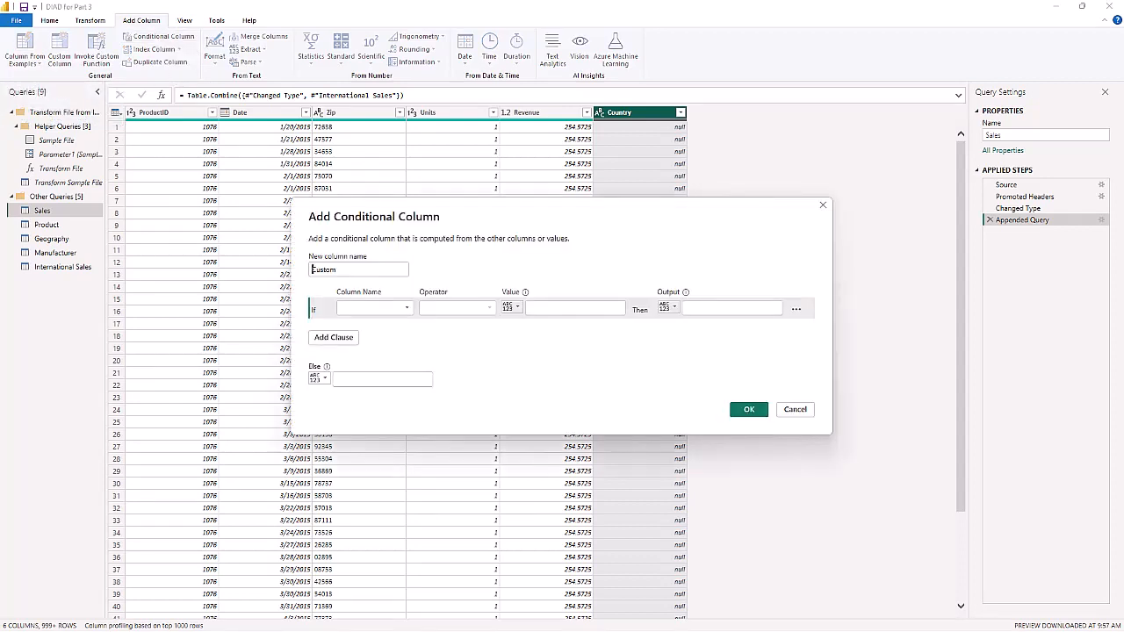
{"action": "double_click", "coordinate": [354, 271]}
{"action": "type", "text": "CountryName"}
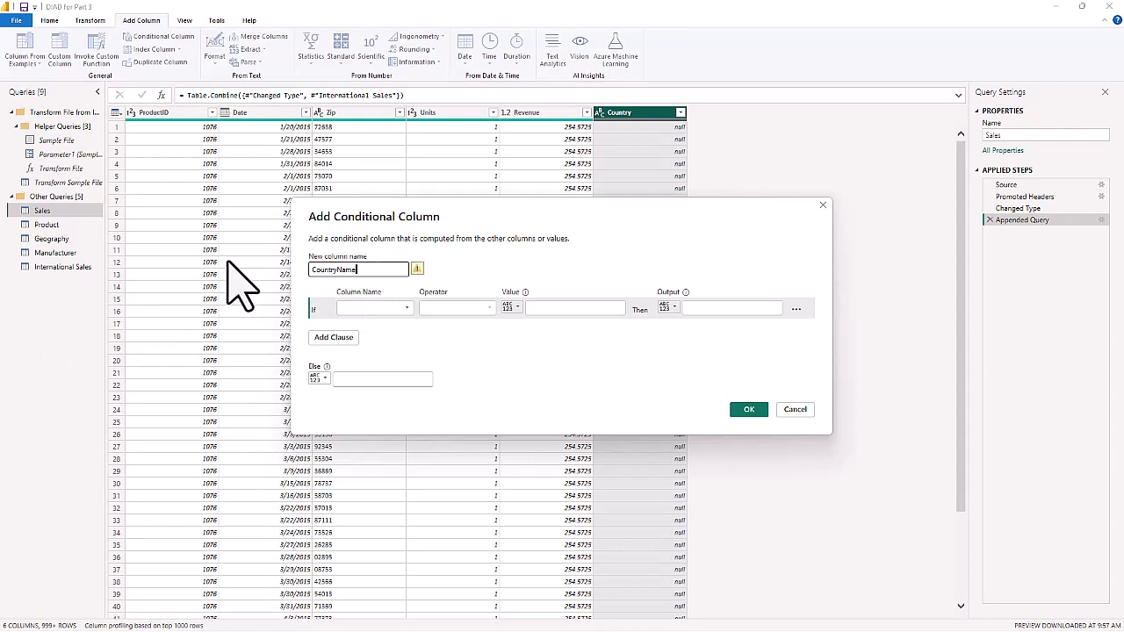
Define the CountryName condition so that Country equals null outputs USA
{"action": "left_click", "coordinate": [398, 308]}
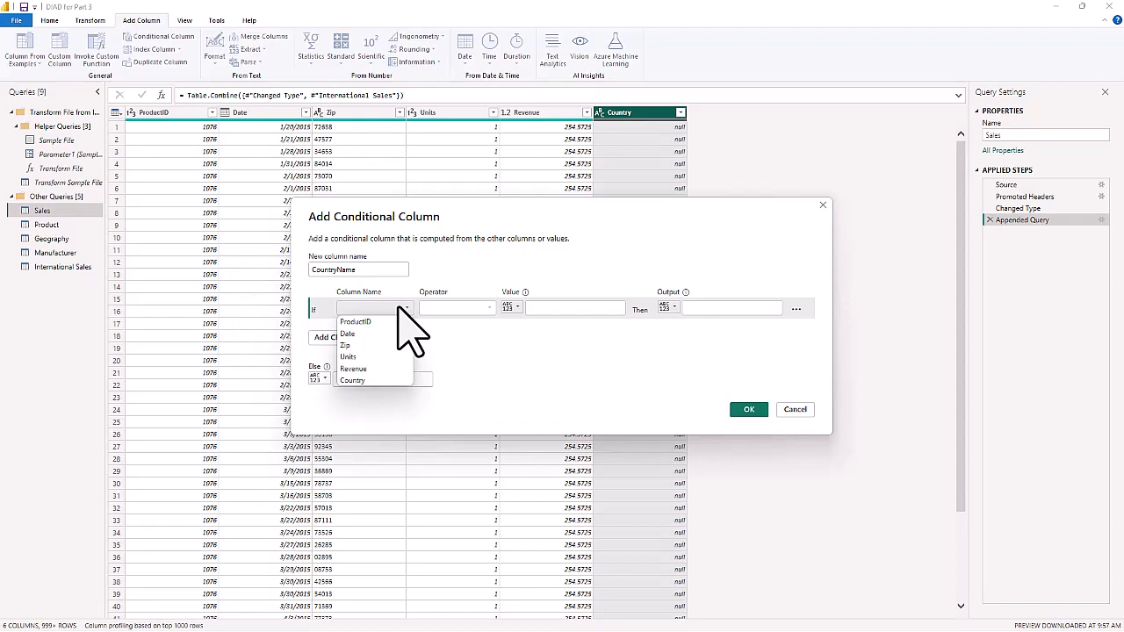
{"action": "left_click", "coordinate": [352, 380]}
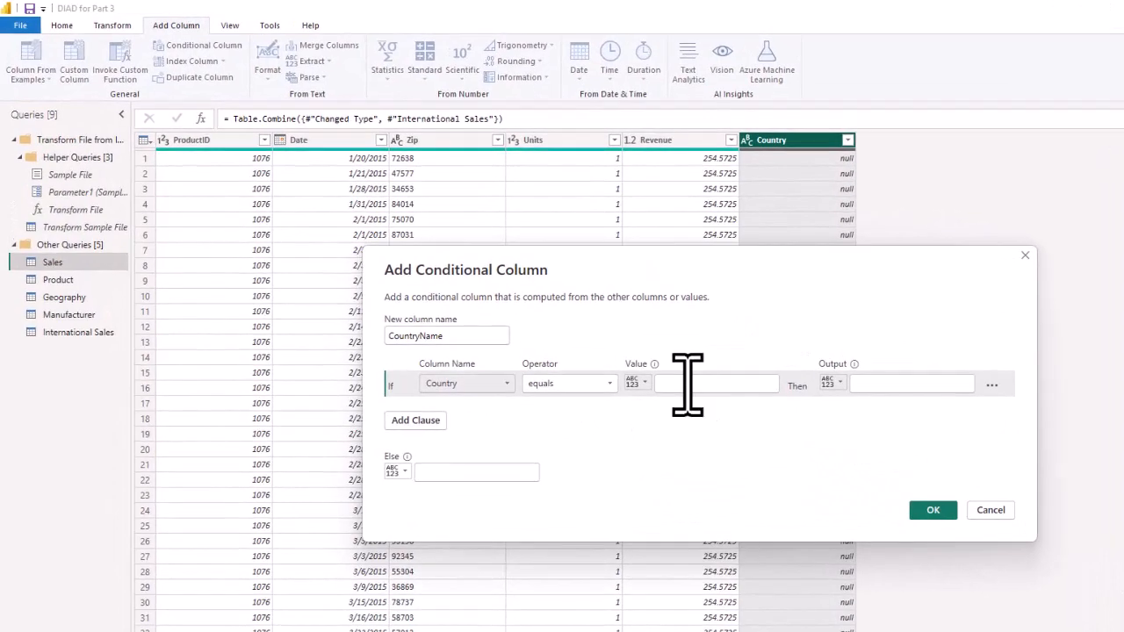
{"action": "left_click", "coordinate": [687, 384]}
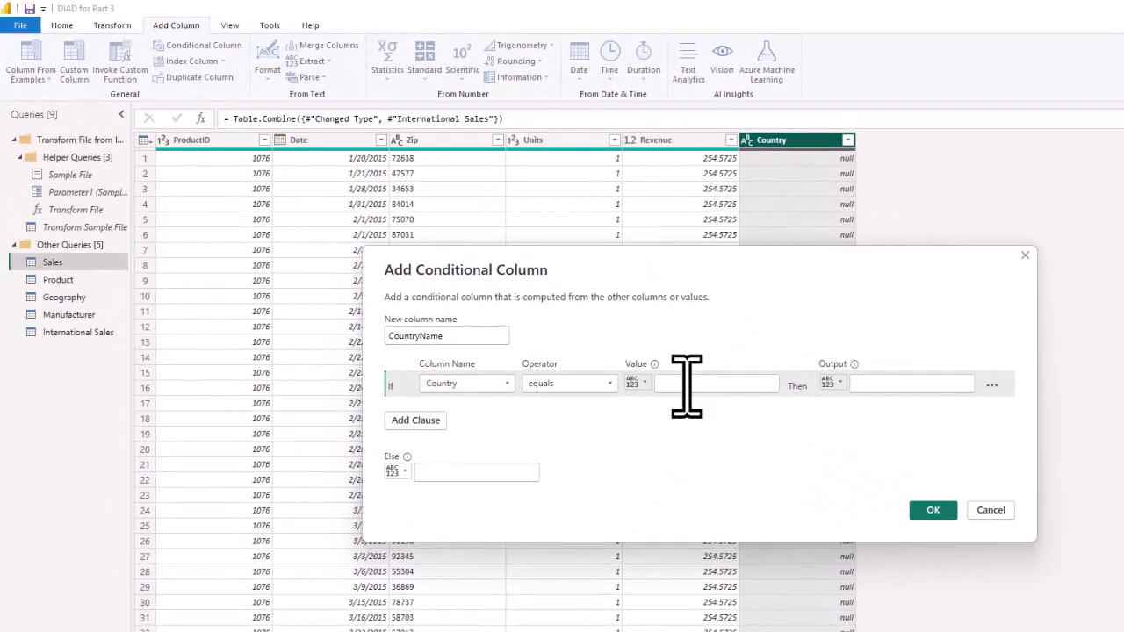
{"action": "type", "text": "null"}
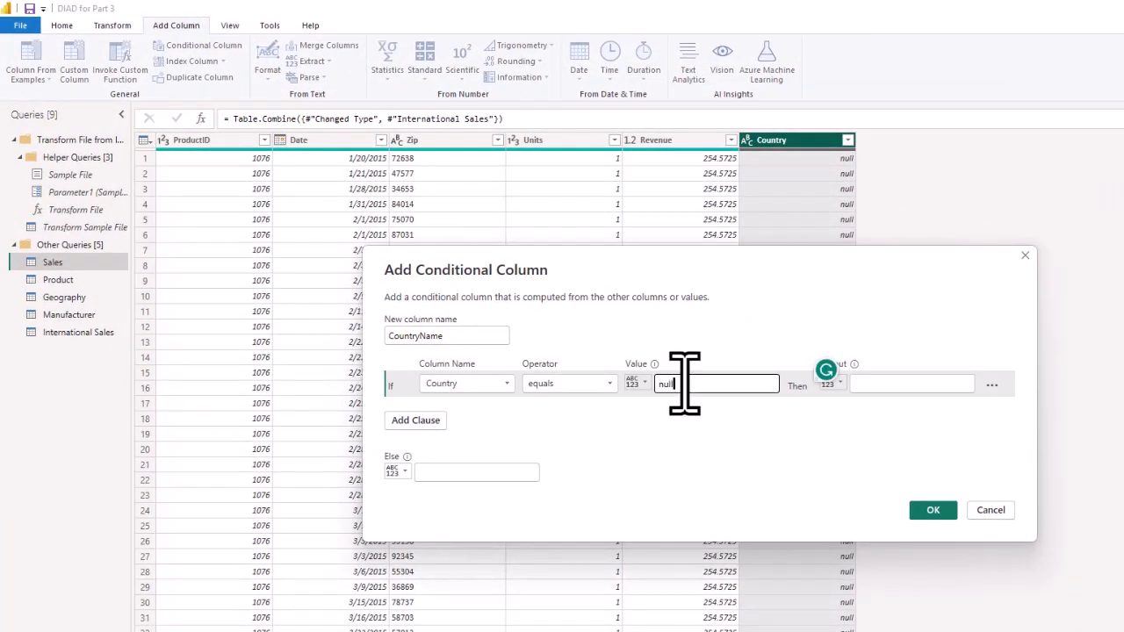
{"action": "left_click", "coordinate": [889, 385]}
{"action": "type", "text": "USA"}
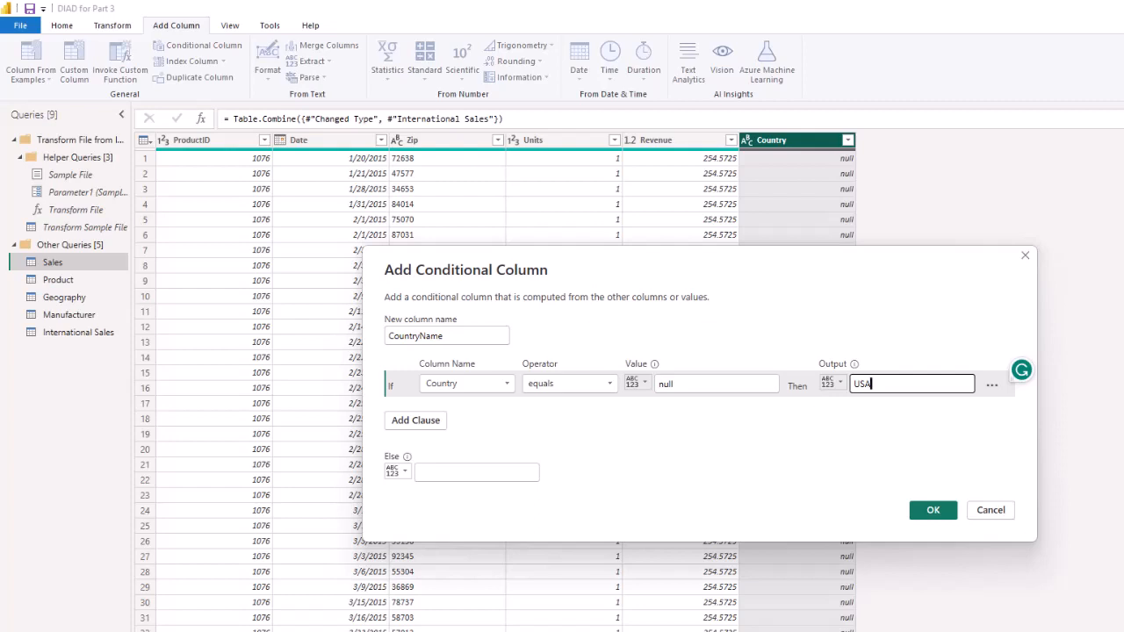
Set the Else result to the values of the Country column and create the conditional column
{"action": "left_click", "coordinate": [397, 472]}
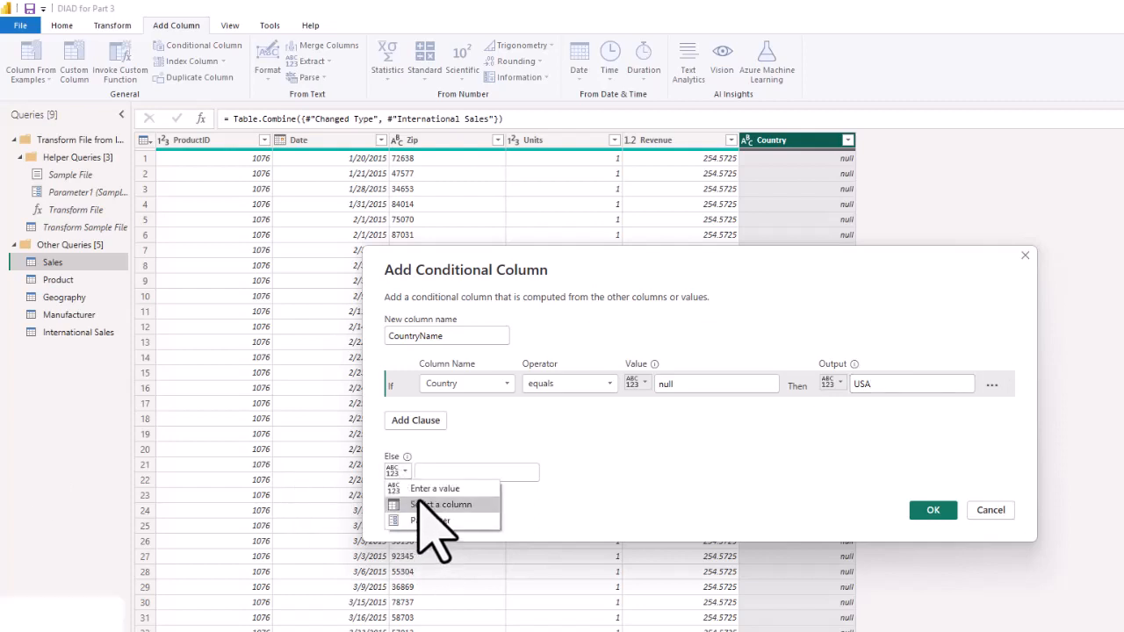
{"action": "left_click", "coordinate": [434, 504]}
{"action": "left_click", "coordinate": [492, 473]}
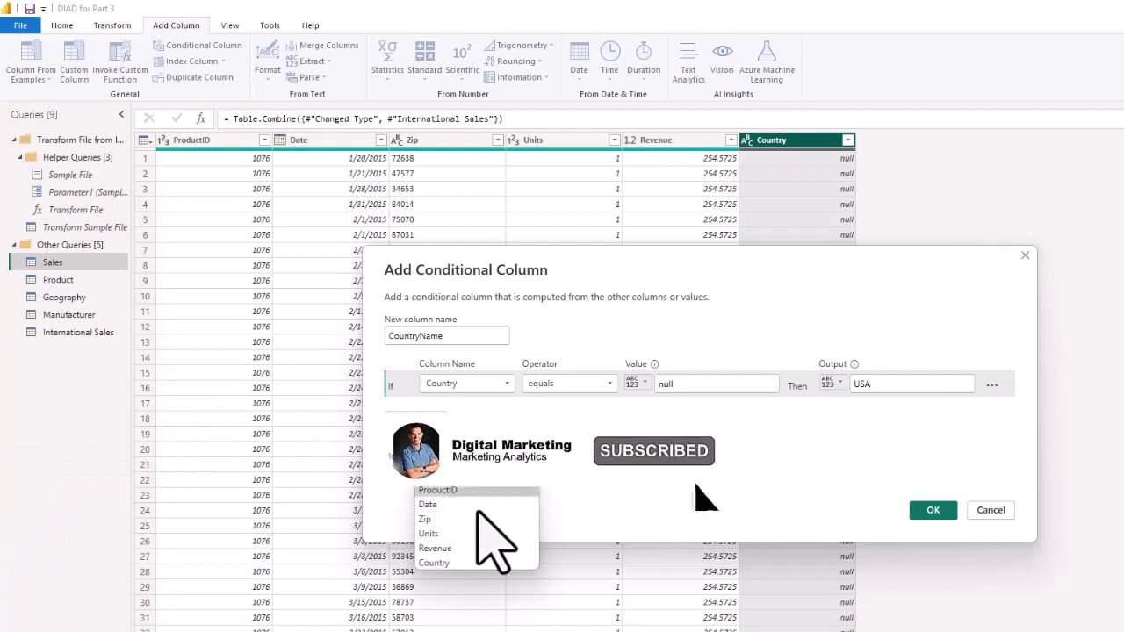
{"action": "left_click", "coordinate": [444, 563]}
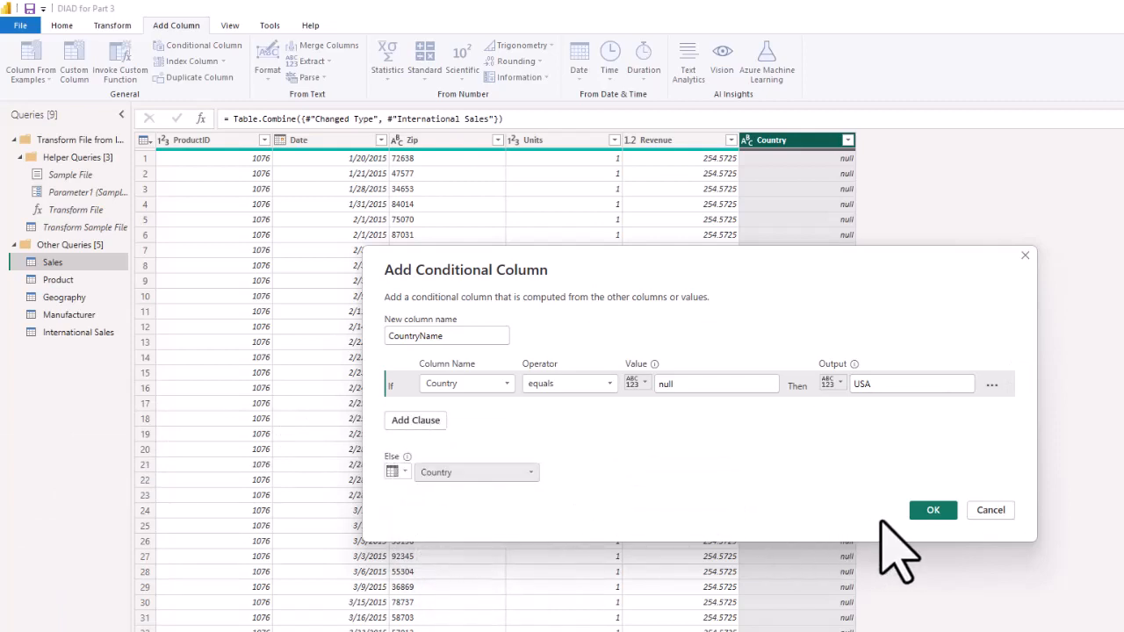
{"action": "left_click", "coordinate": [930, 511]}
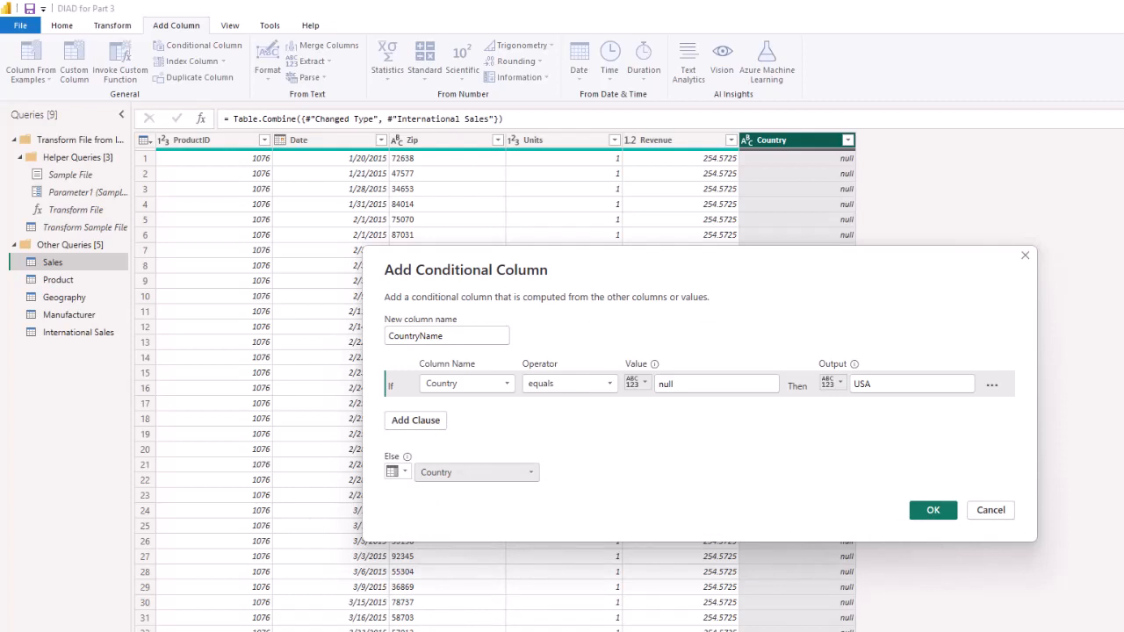
{"action": "left_click", "coordinate": [934, 512]}
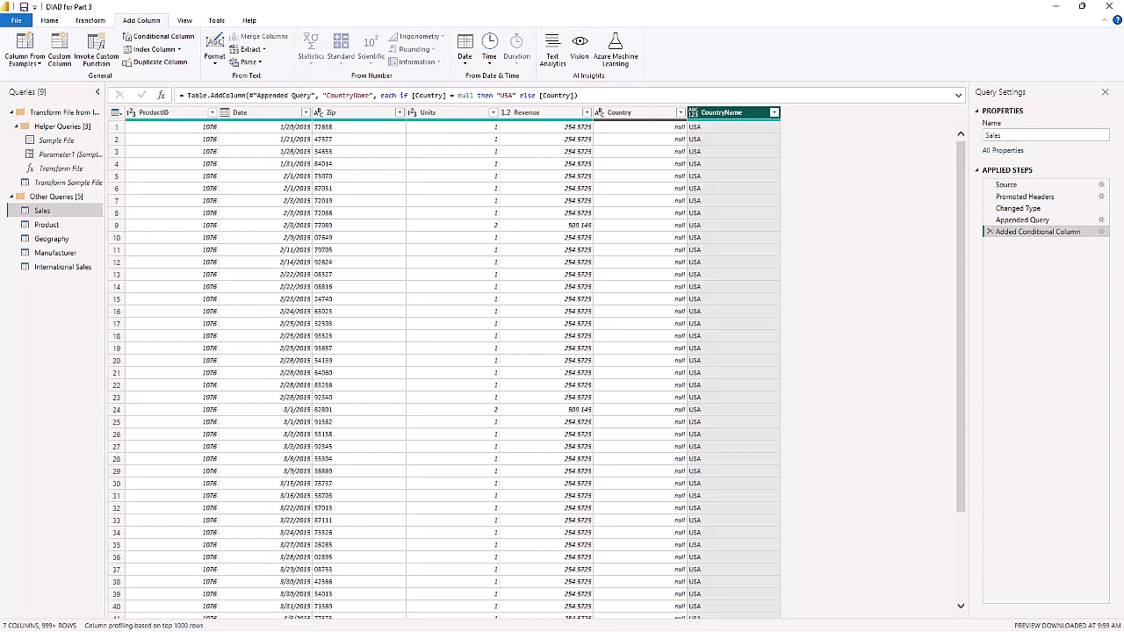
Remove the original Country column from Sales and rename the CountryName column to Country
{"action": "left_click", "coordinate": [633, 112]}
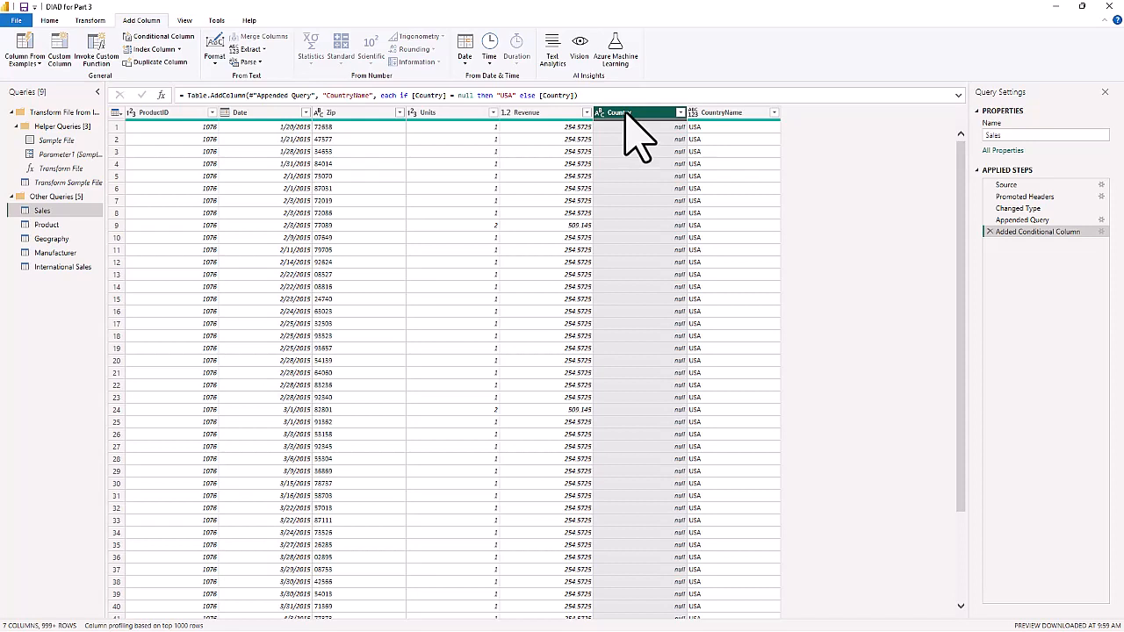
{"action": "right_click", "coordinate": [631, 116]}
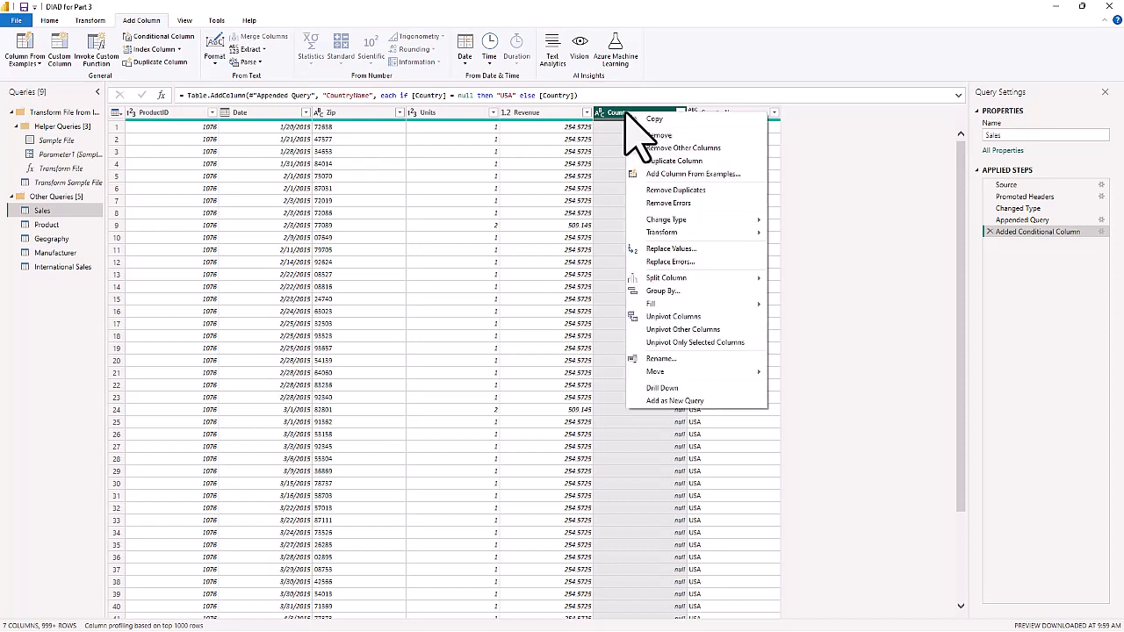
{"action": "left_click", "coordinate": [654, 134]}
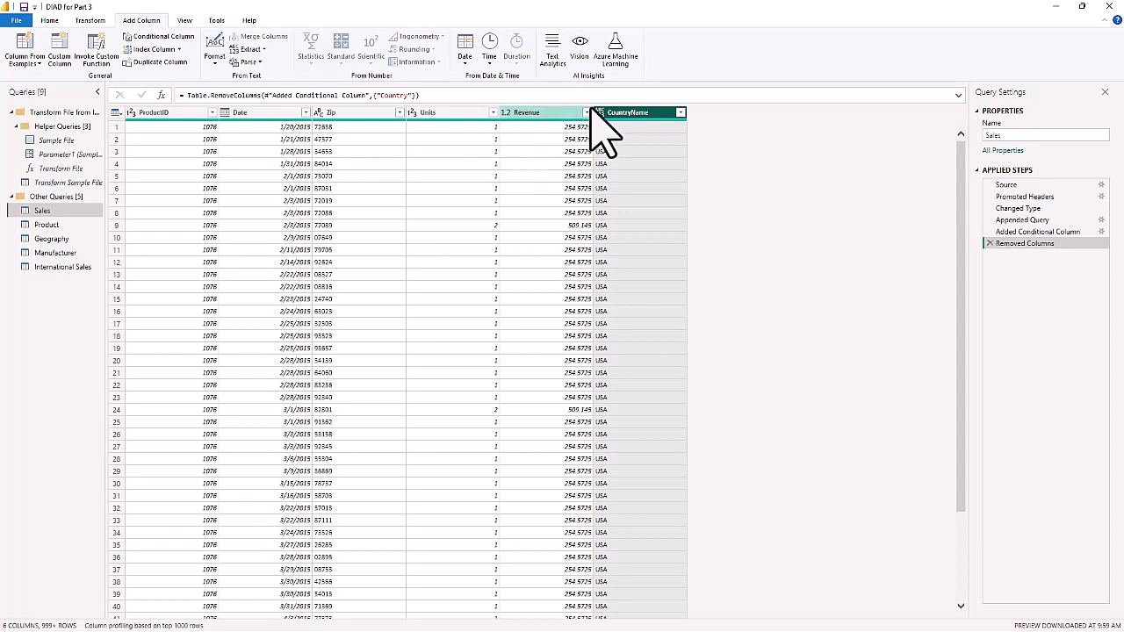
{"action": "double_click", "coordinate": [636, 114]}
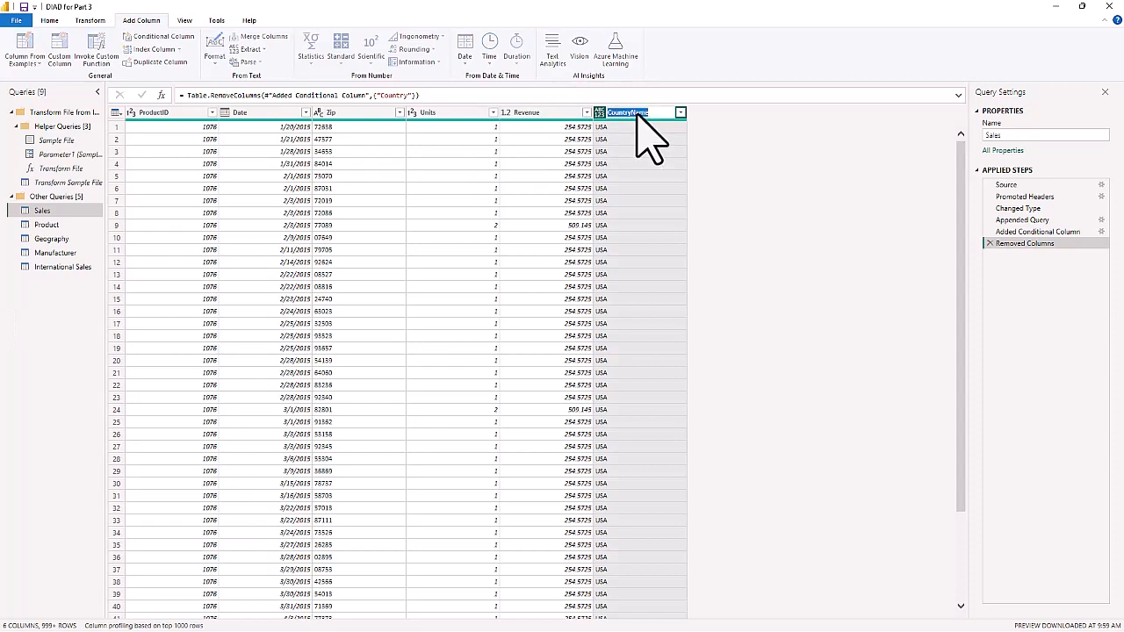
{"action": "type", "text": "Country"}
{"action": "key", "text": "Return"}
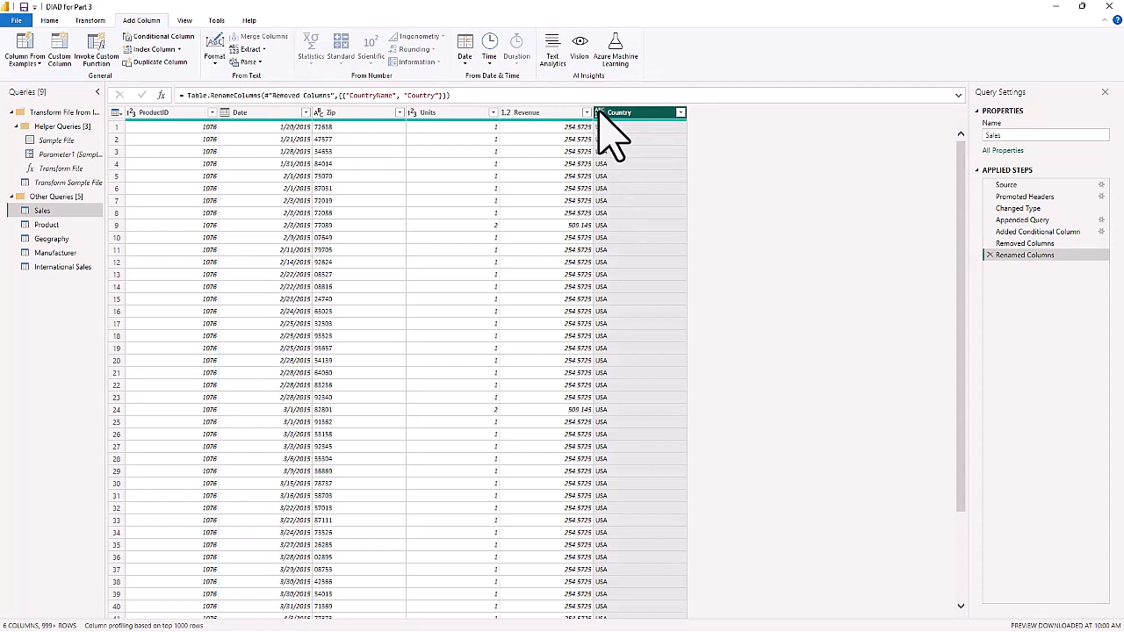
Set the Country column's data type to Text and the Revenue column's to Fixed decimal number
{"action": "left_click", "coordinate": [600, 114]}
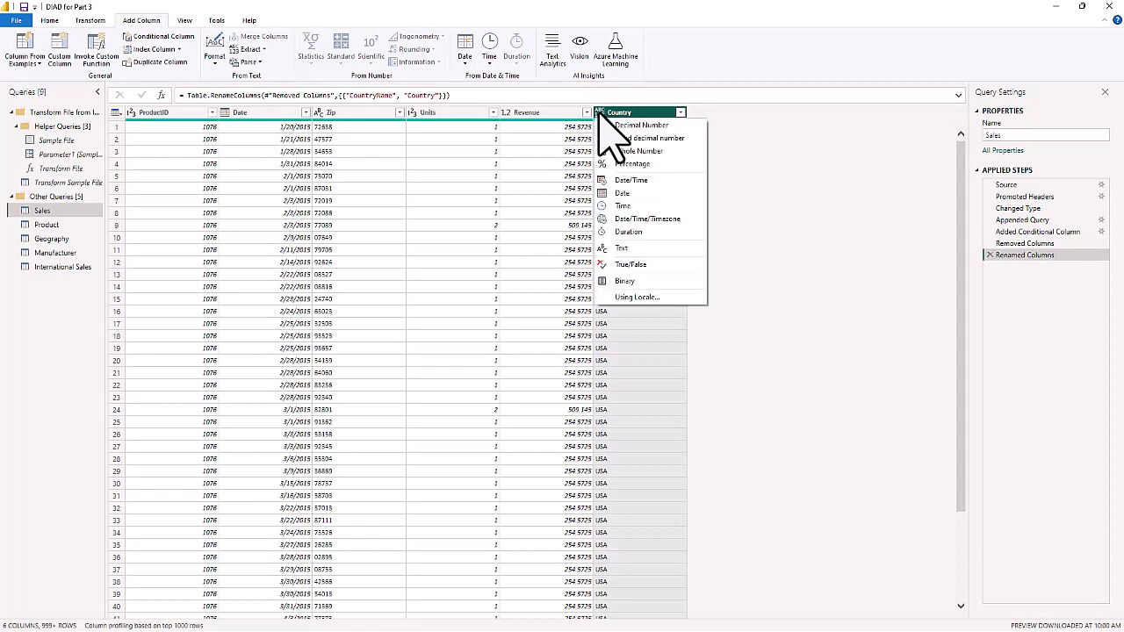
{"action": "left_click", "coordinate": [623, 251]}
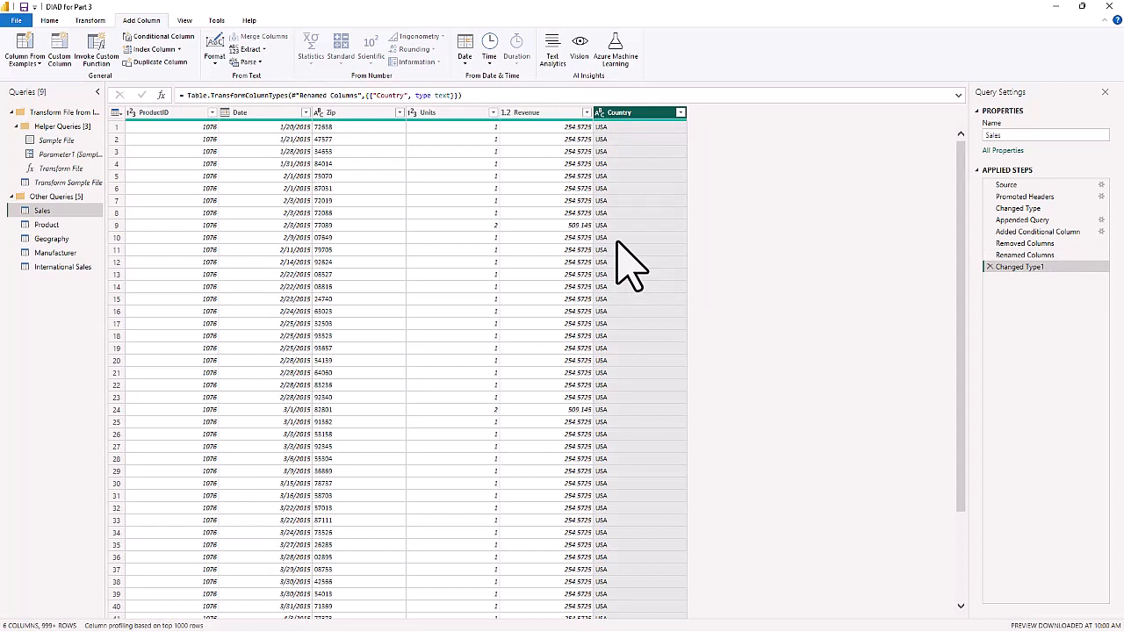
{"action": "left_click", "coordinate": [527, 114]}
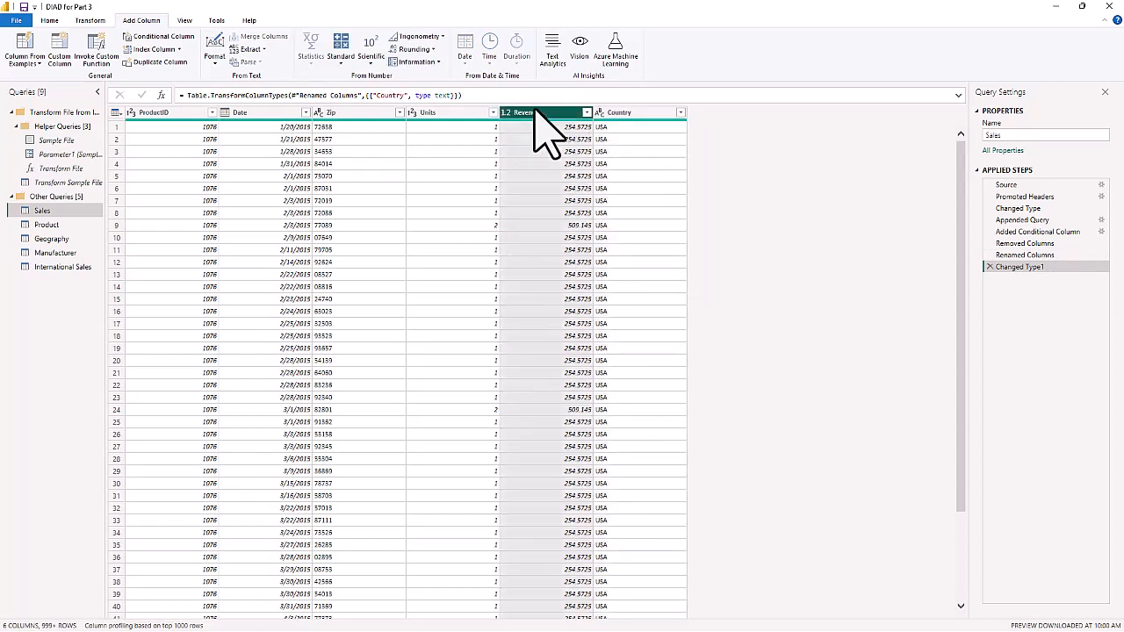
{"action": "left_click", "coordinate": [506, 114]}
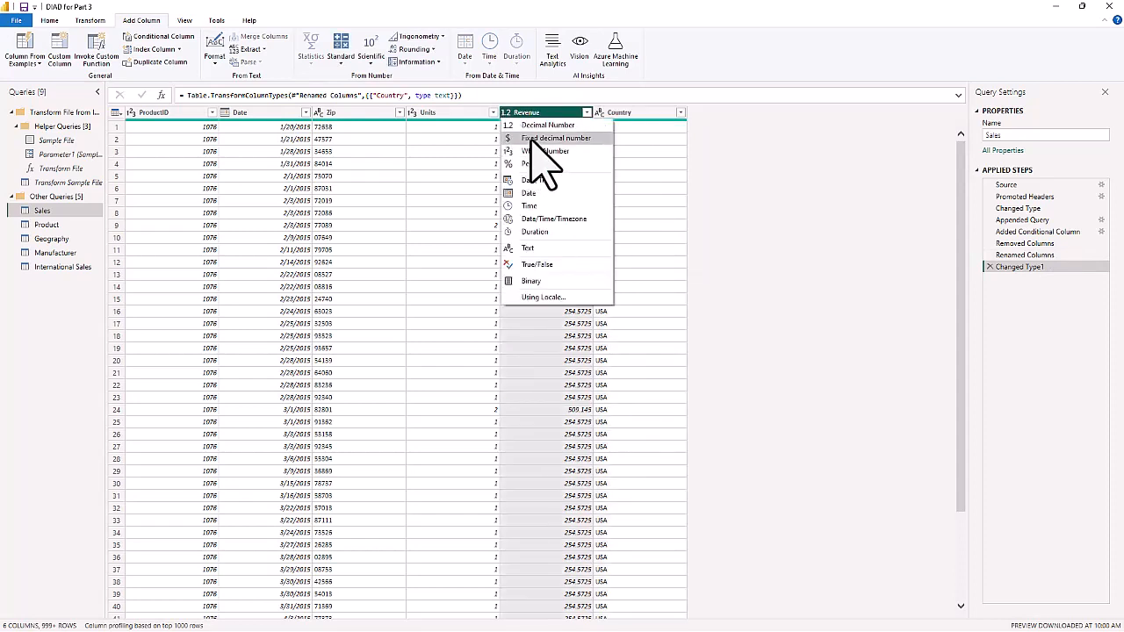
{"action": "left_click", "coordinate": [541, 138]}
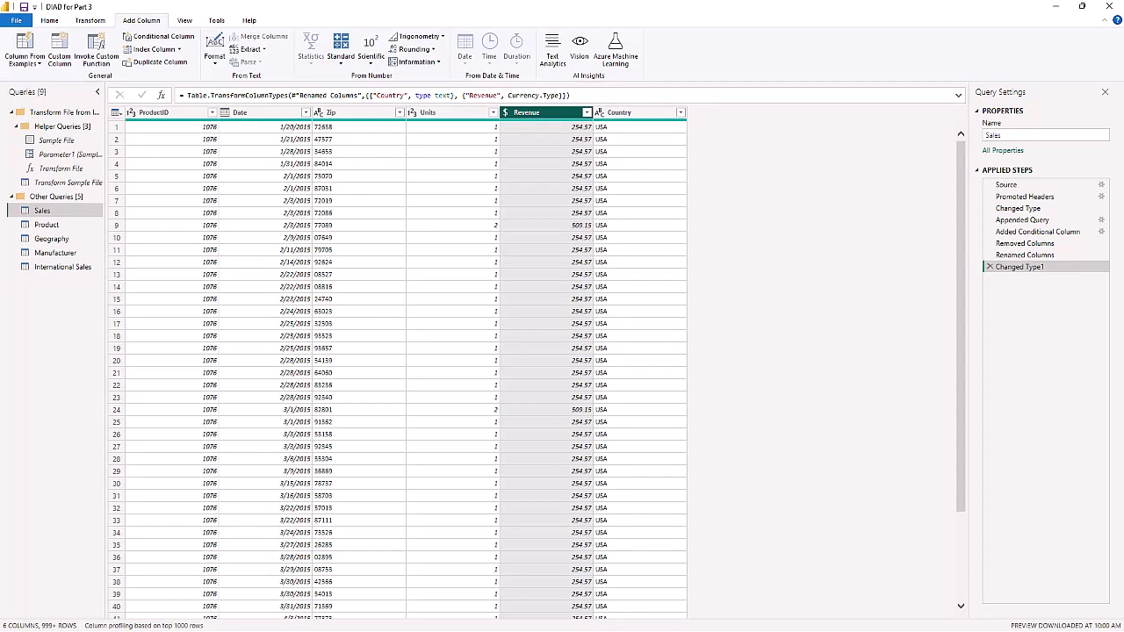
Check the distinct values in the Sales query's Country column without applying a filter
{"action": "left_click", "coordinate": [681, 113]}
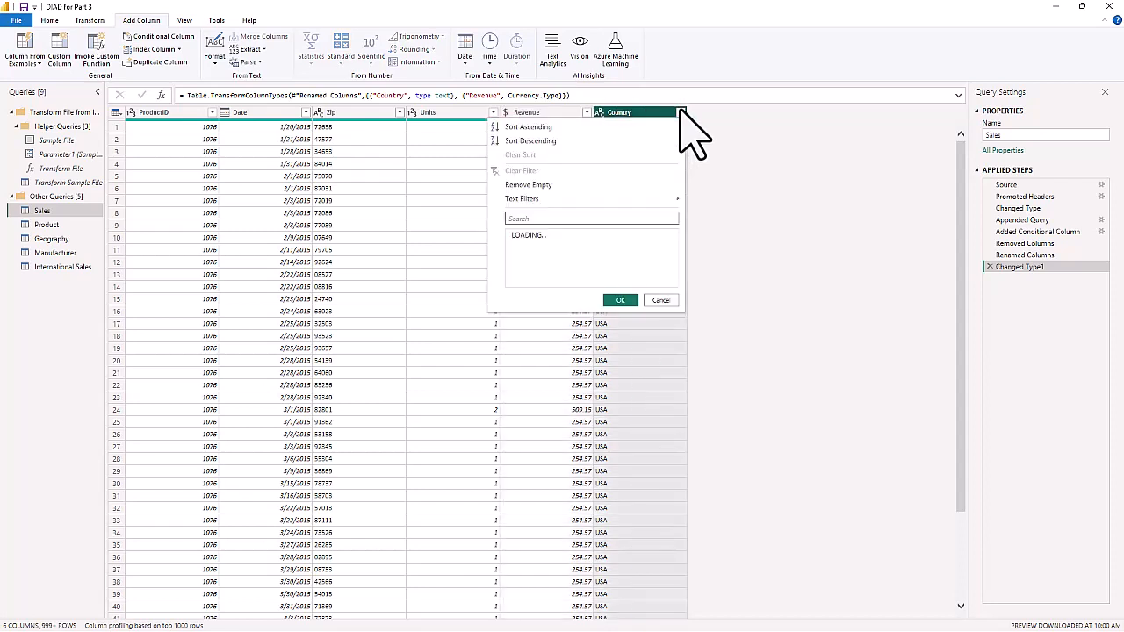
{"action": "left_click", "coordinate": [658, 298]}
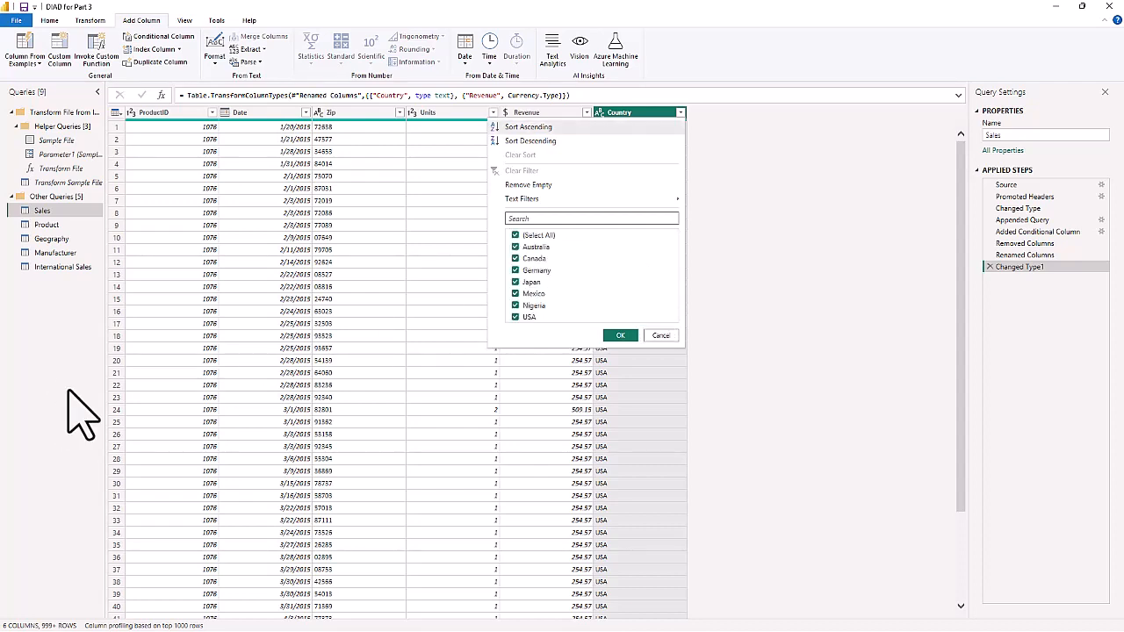
{"action": "left_click", "coordinate": [663, 337]}
Disable loading of the International Sales query into the data model
{"action": "left_click", "coordinate": [50, 268]}
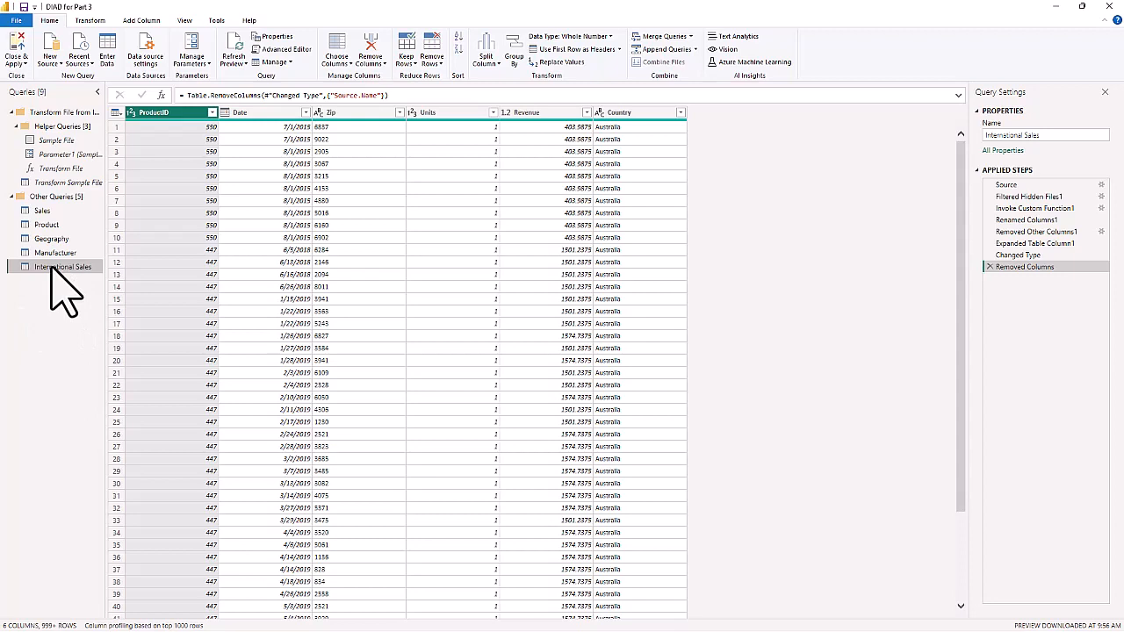
{"action": "right_click", "coordinate": [52, 271]}
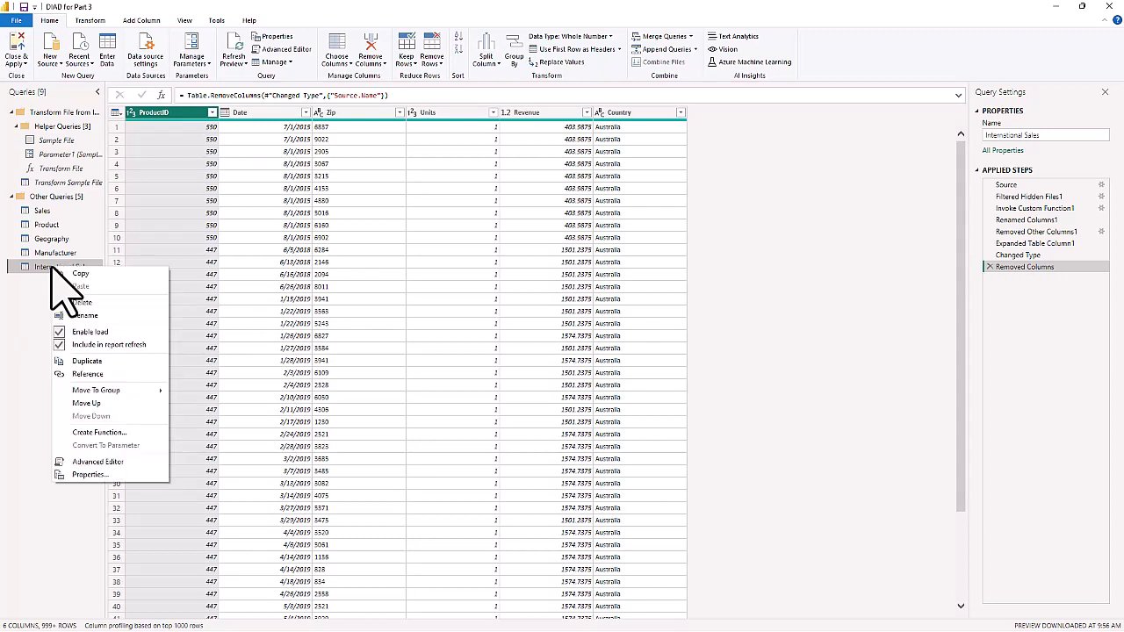
{"action": "left_click", "coordinate": [79, 332]}
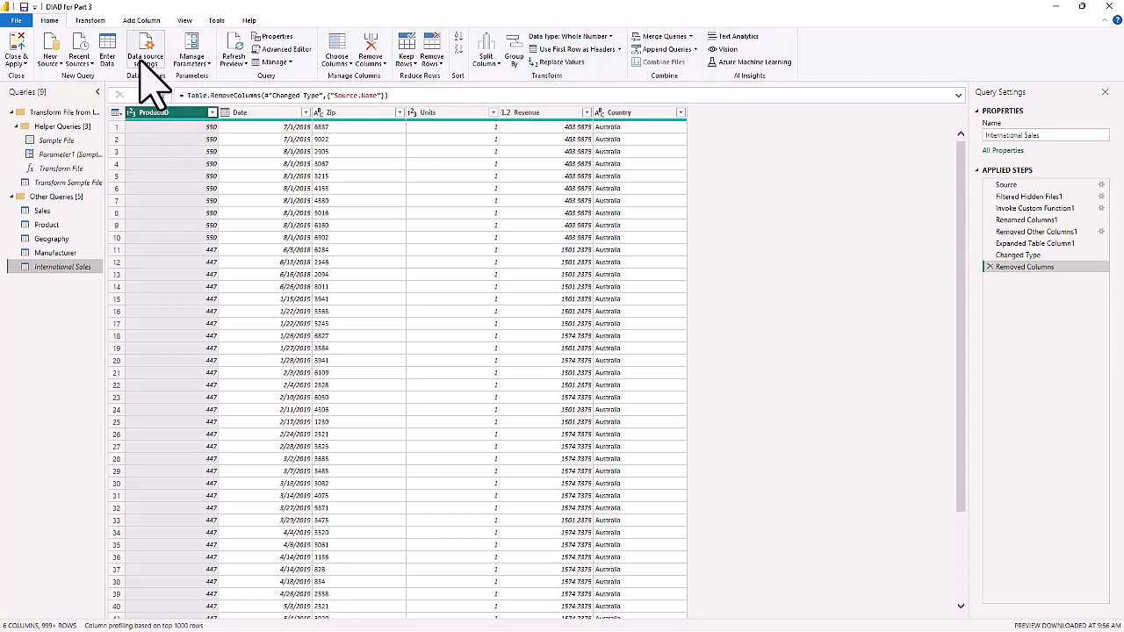
Examine the query dependencies diagram, enlarged to show how the sources feed Sales, International Sales and the other queries, and close it
{"action": "left_click", "coordinate": [185, 20]}
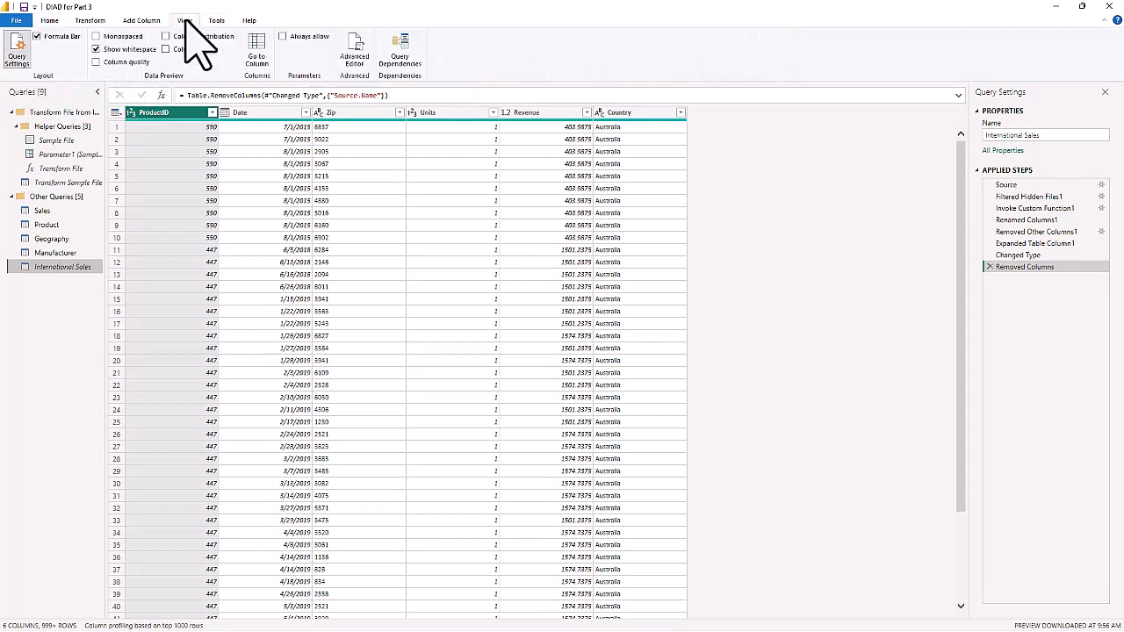
{"action": "left_click", "coordinate": [400, 53]}
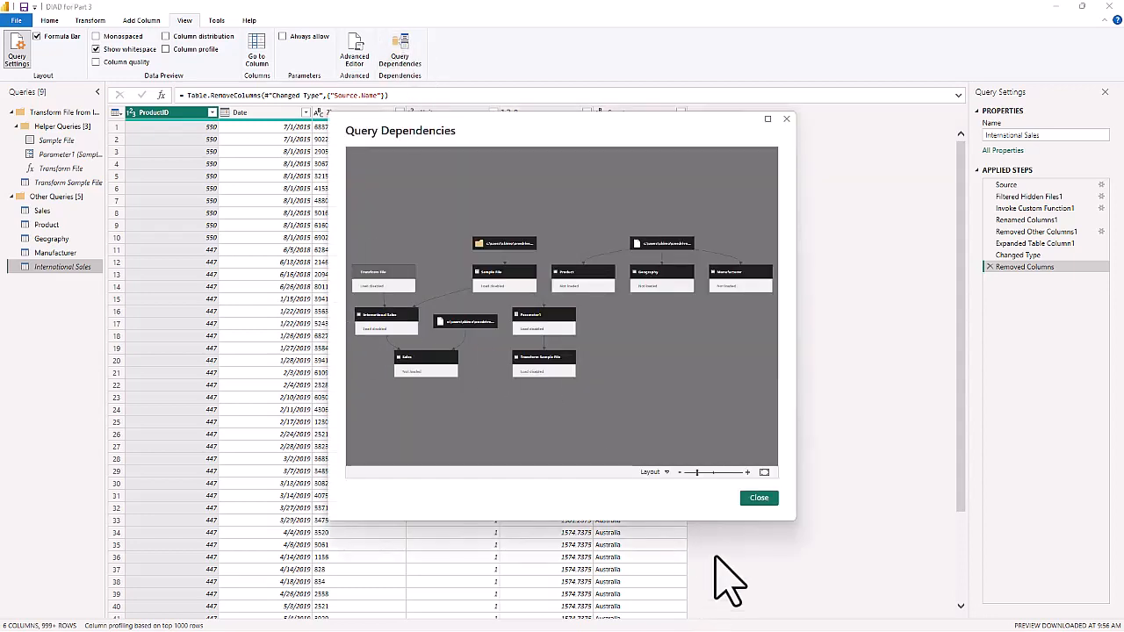
{"action": "left_click", "coordinate": [768, 119]}
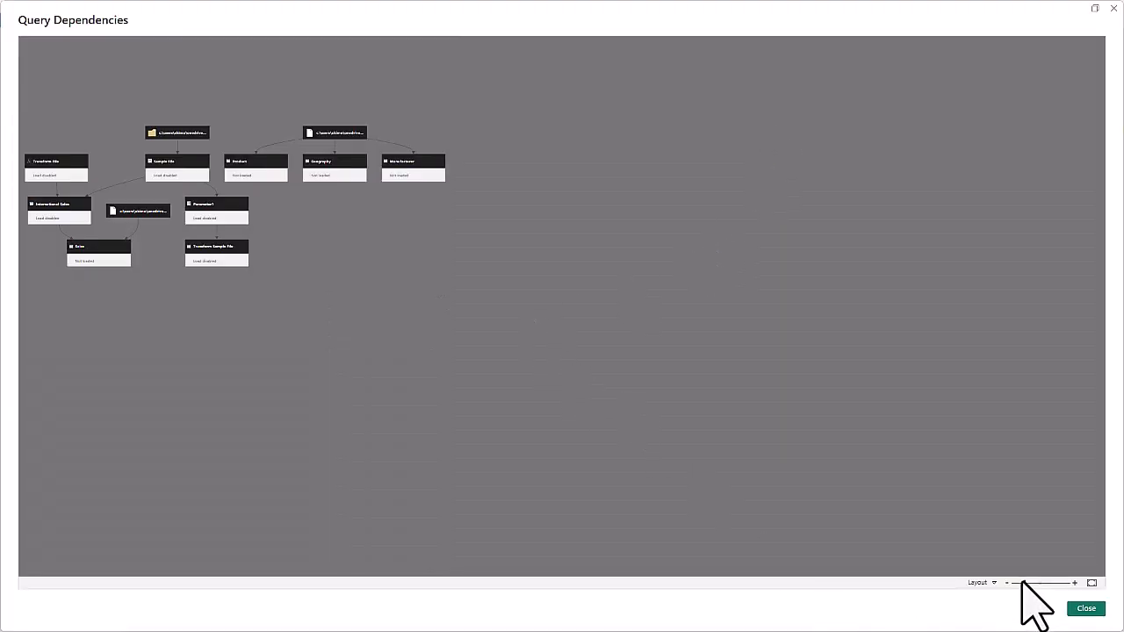
{"action": "left_click_drag", "start_coordinate": [1024, 584], "coordinate": [1033, 584]}
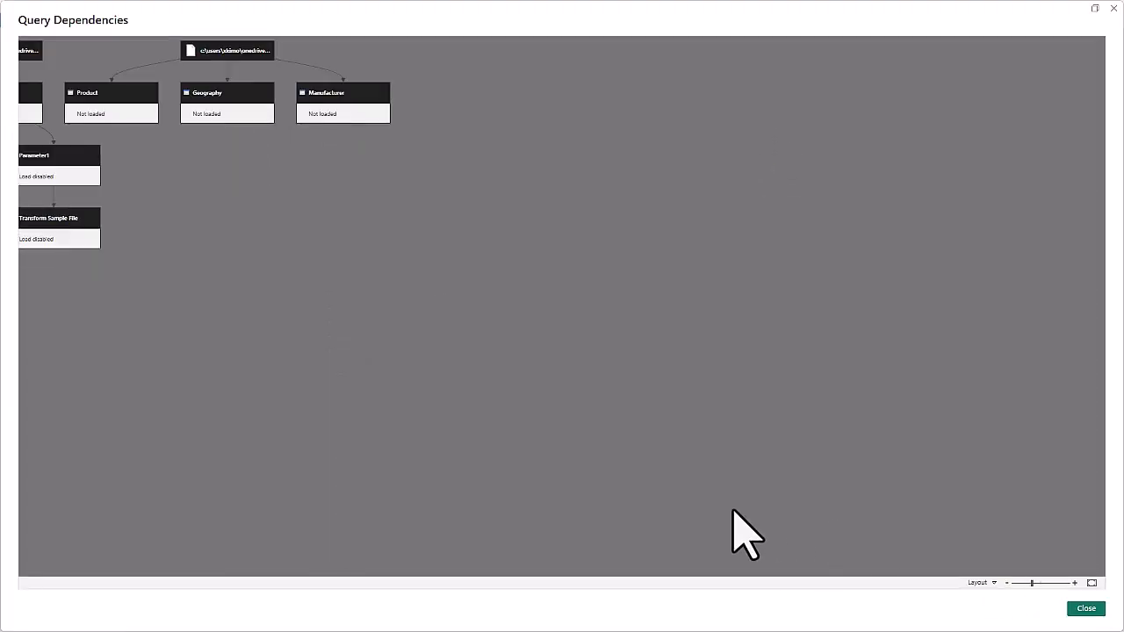
{"action": "left_click_drag", "start_coordinate": [306, 359], "coordinate": [633, 442]}
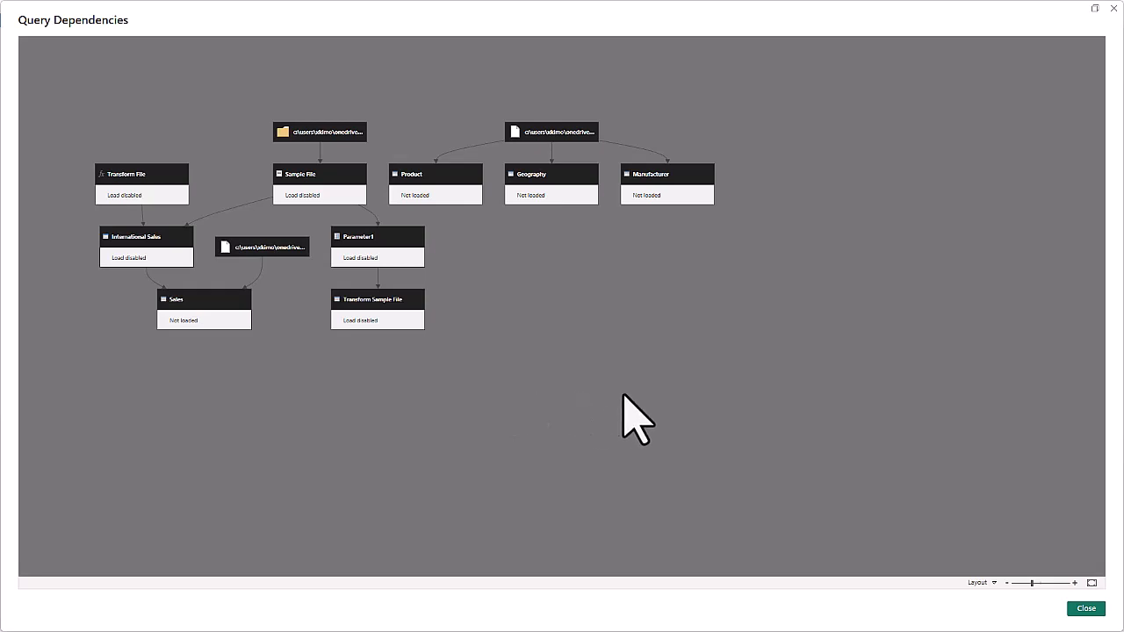
{"action": "left_click", "coordinate": [1088, 611]}
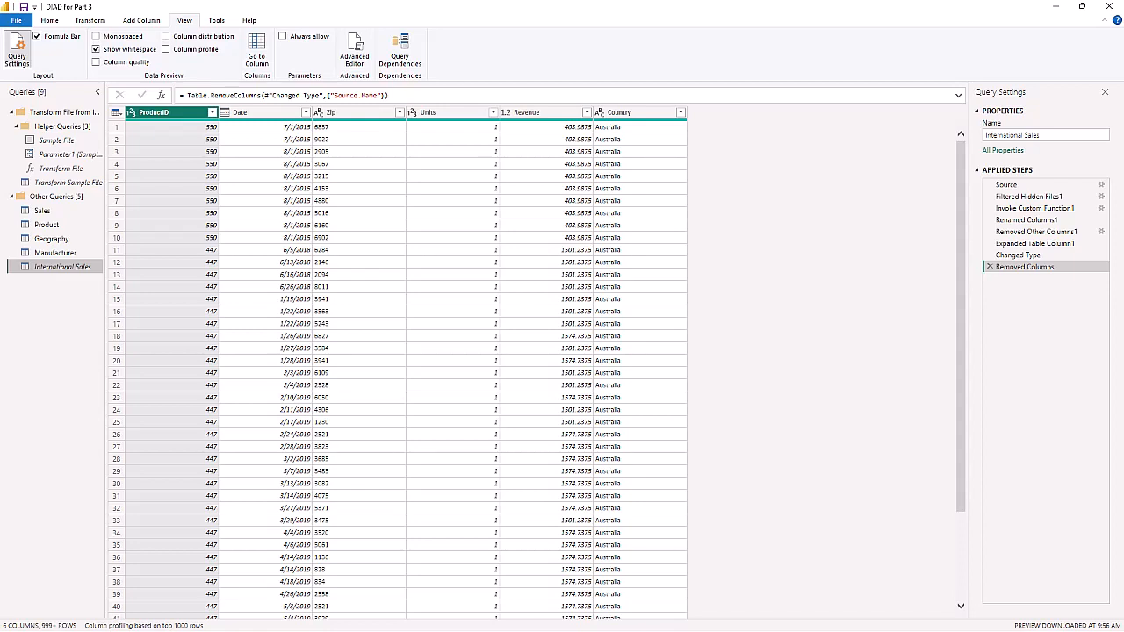
Apply the pending query changes to the data model and close the Power Query Editor
{"action": "left_click", "coordinate": [49, 21]}
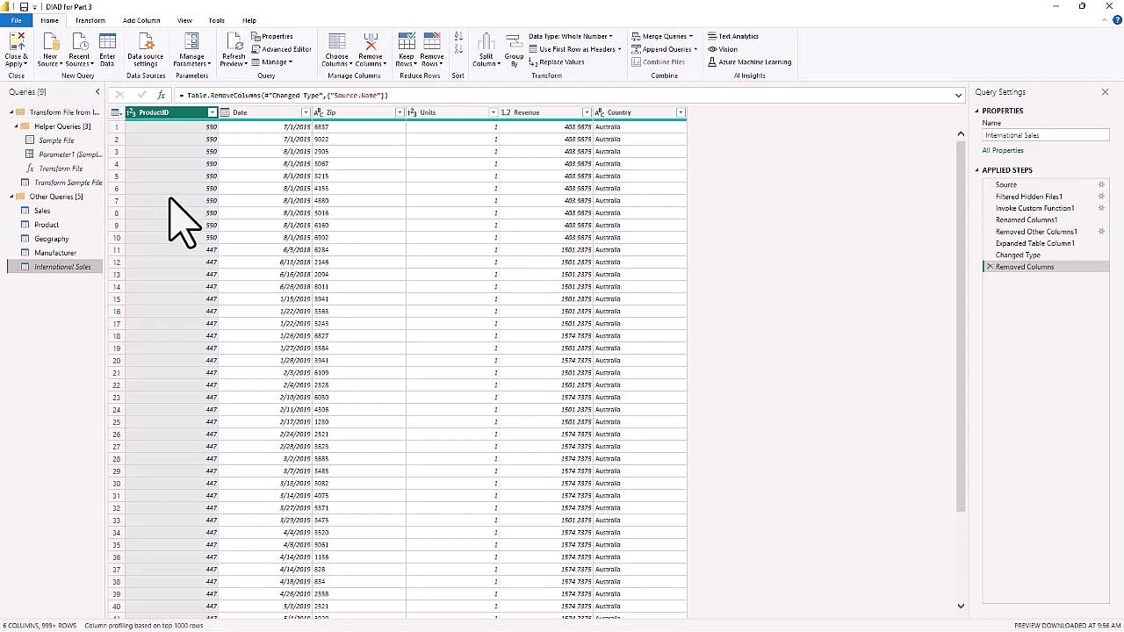
{"action": "left_click", "coordinate": [15, 63]}
{"action": "left_click", "coordinate": [31, 77]}
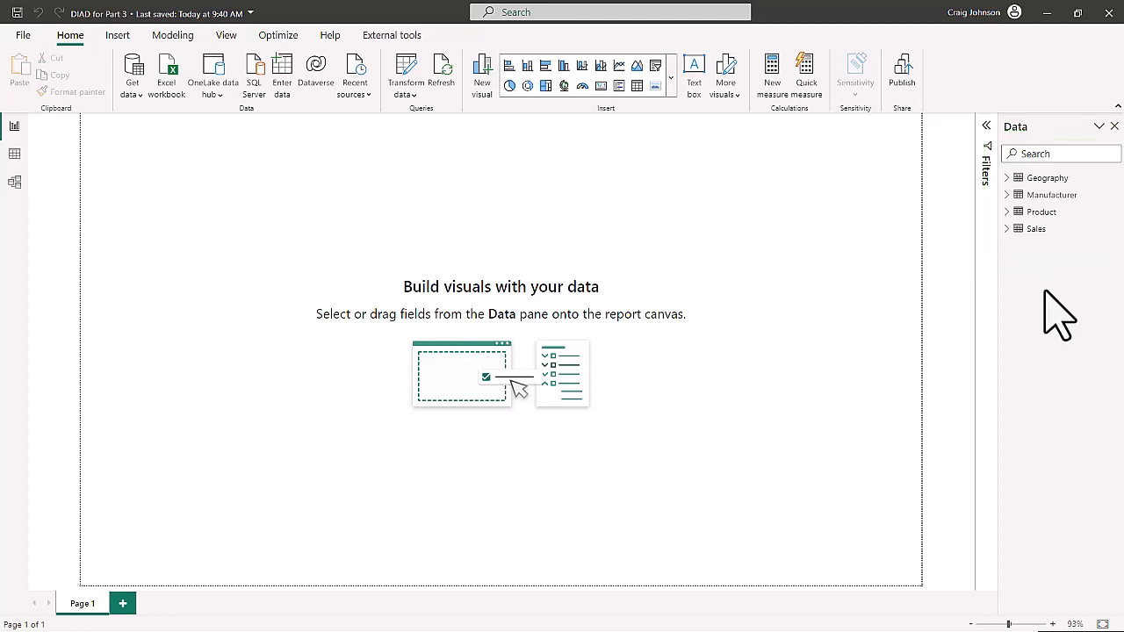
Save the report as a new file named Lab1Complete.pbix
{"action": "left_click", "coordinate": [22, 35]}
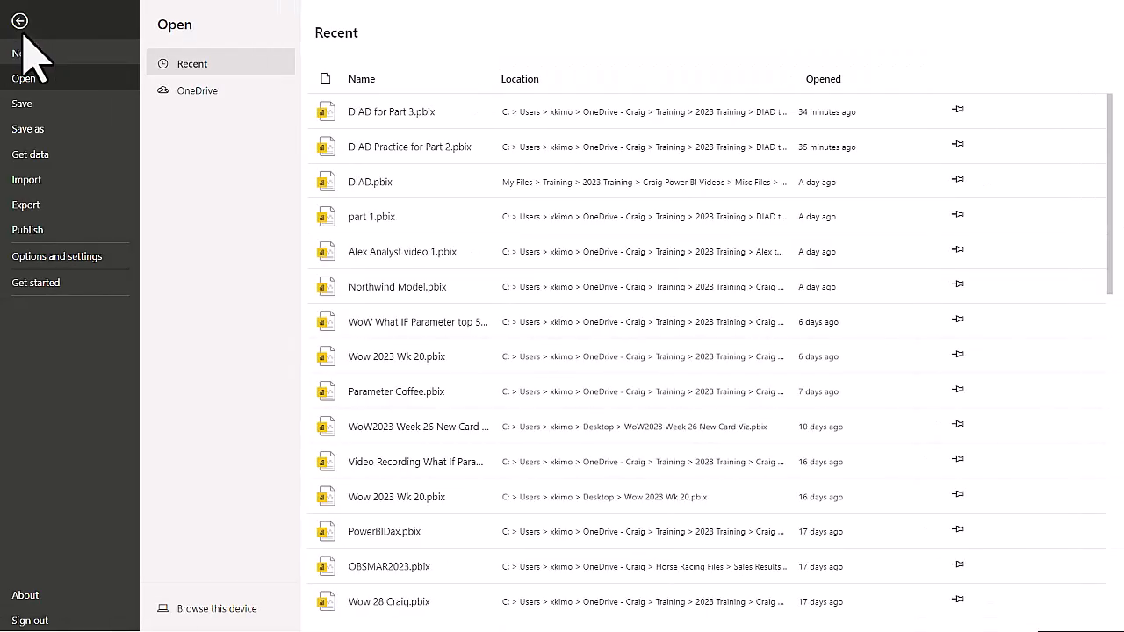
{"action": "left_click", "coordinate": [28, 129]}
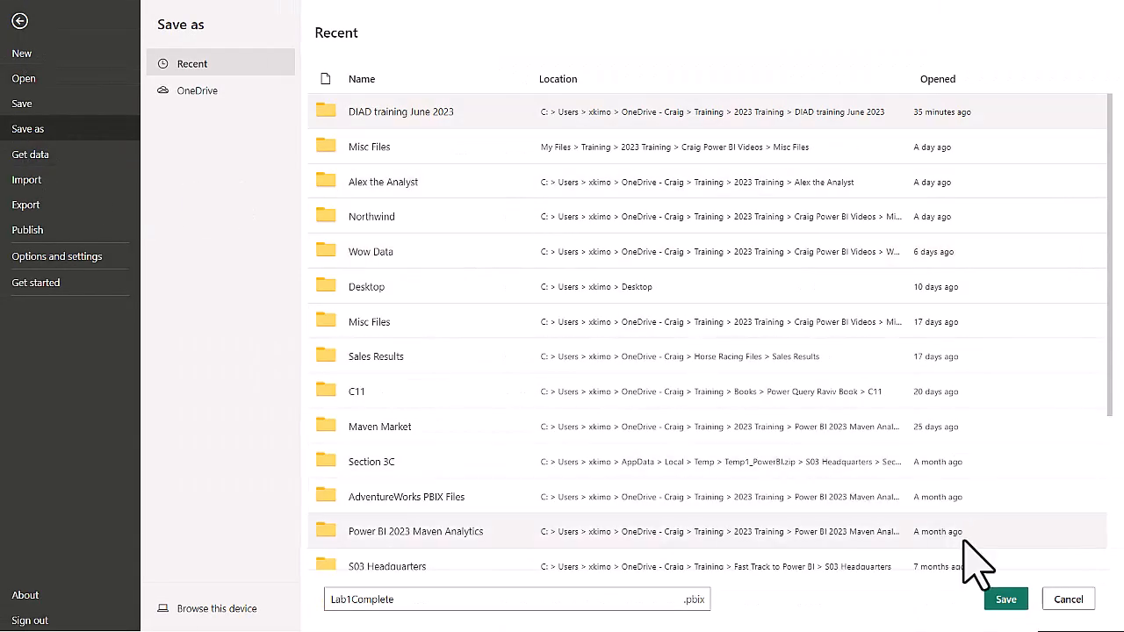
{"action": "left_click", "coordinate": [1005, 600]}
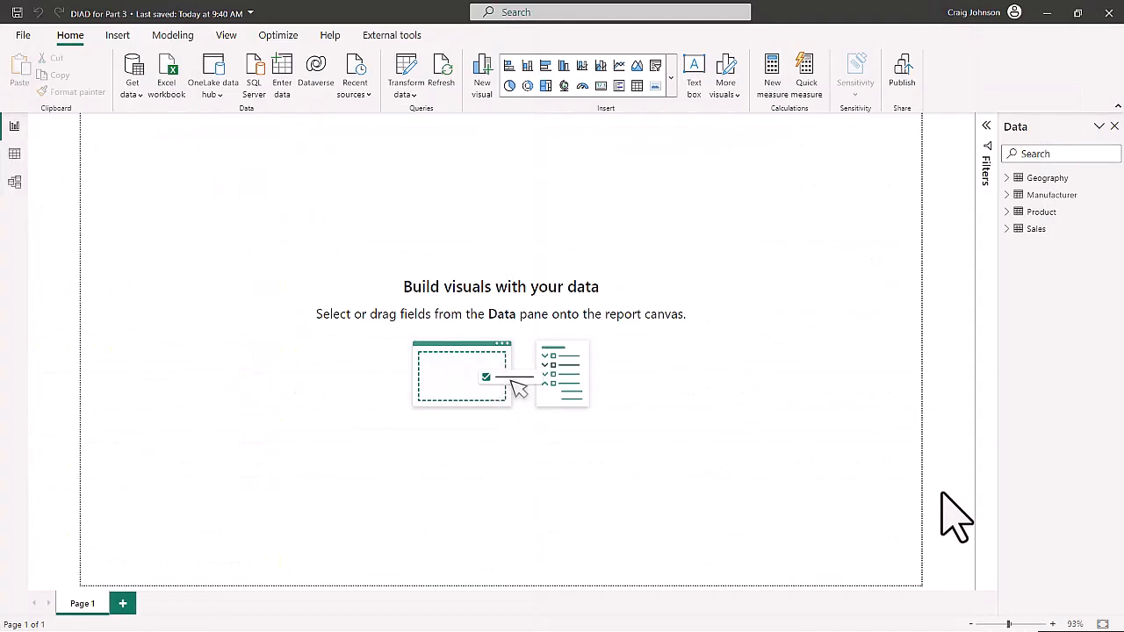